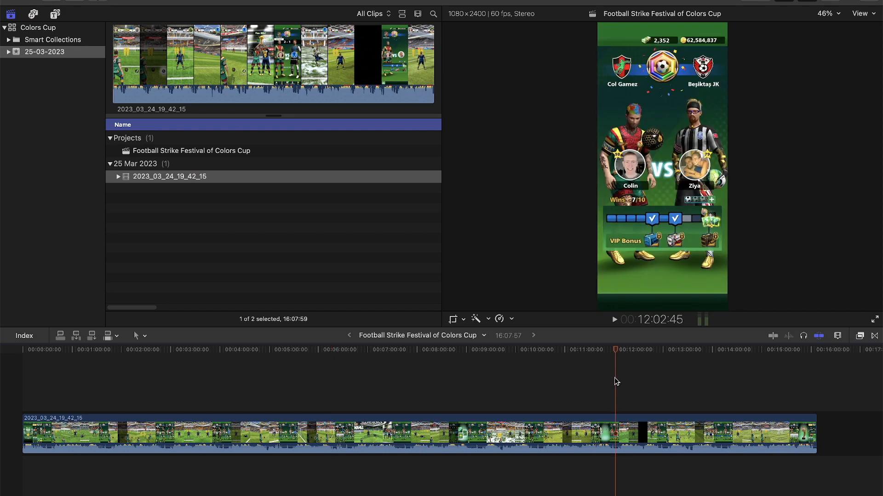
Skim the gameplay clip at several points along the timeline, including the final trophy scene.
click(37, 394)
click(734, 398)
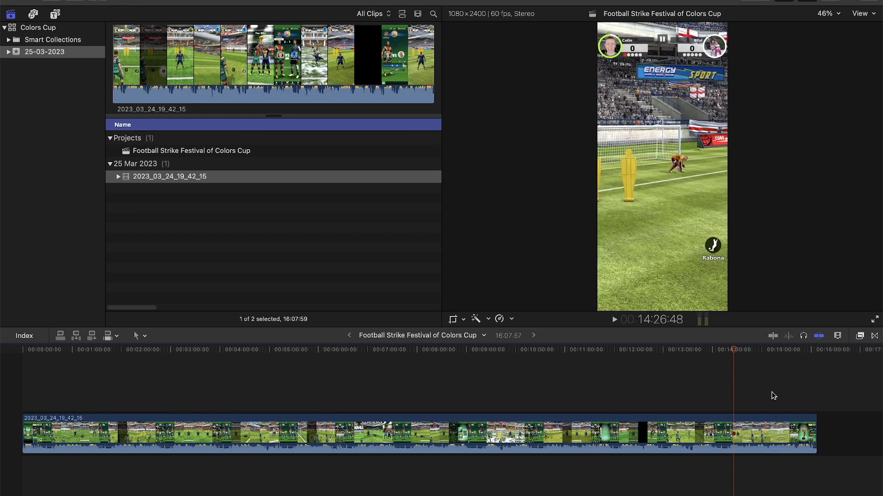
click(804, 397)
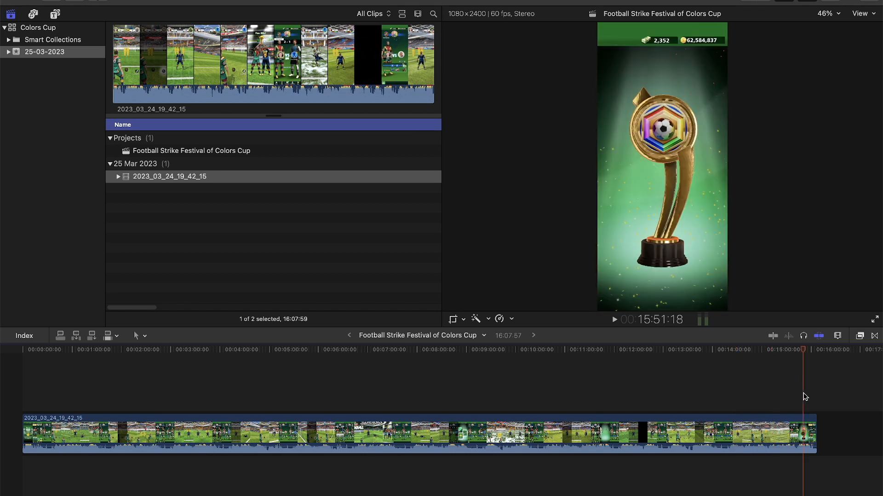
click(450, 374)
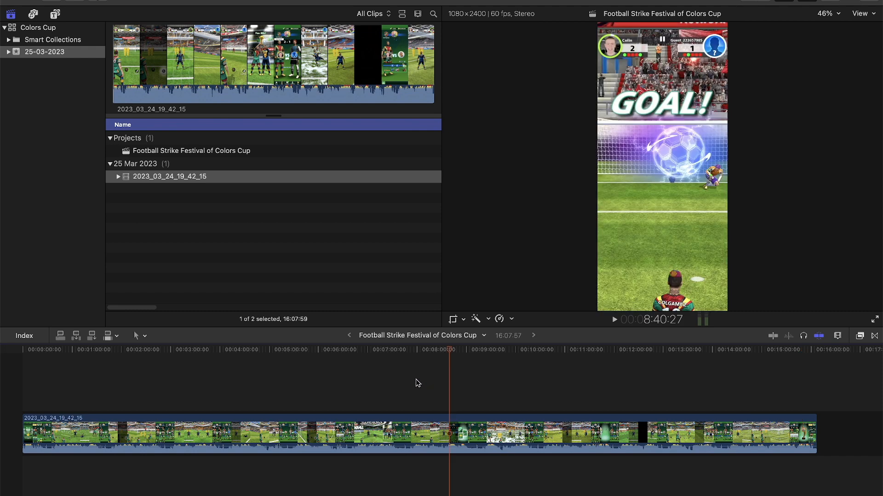
Trim the start of the gameplay clip to the Colors Cup screen at 21:37, removing the loading and menu footage before it.
key(Home)
key(super+equal)
key(super+equal)
key(super+equal)
key(super+equal)
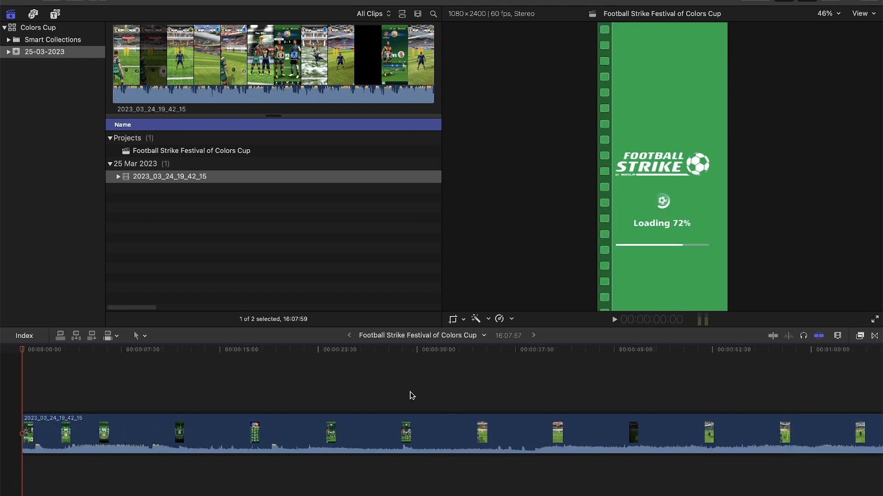
click(29, 390)
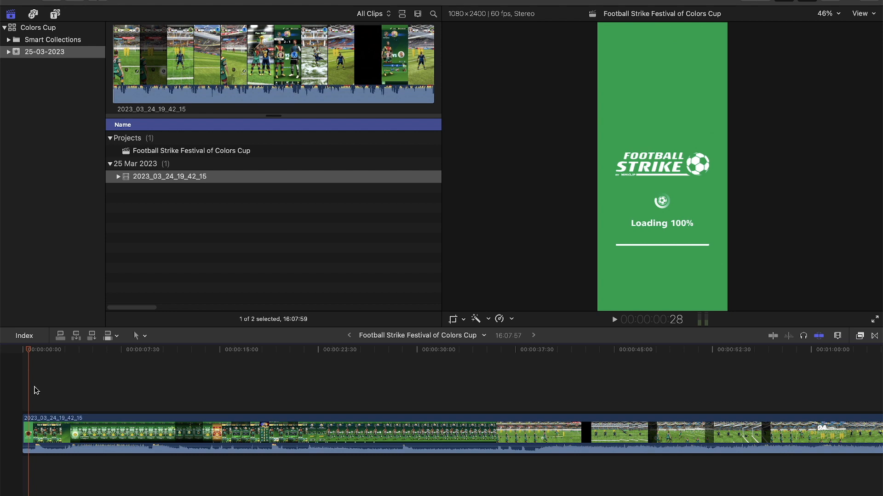
key(super+equal)
key(space)
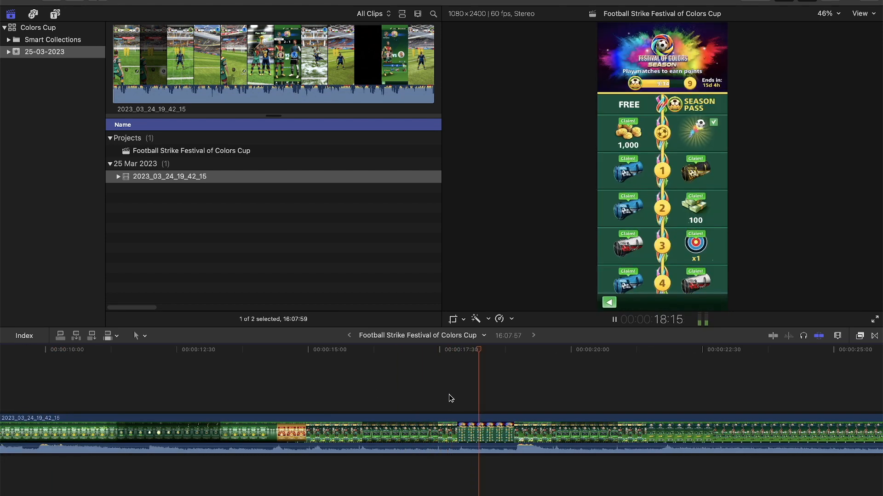
scroll(450, 399, right, 5)
click(236, 349)
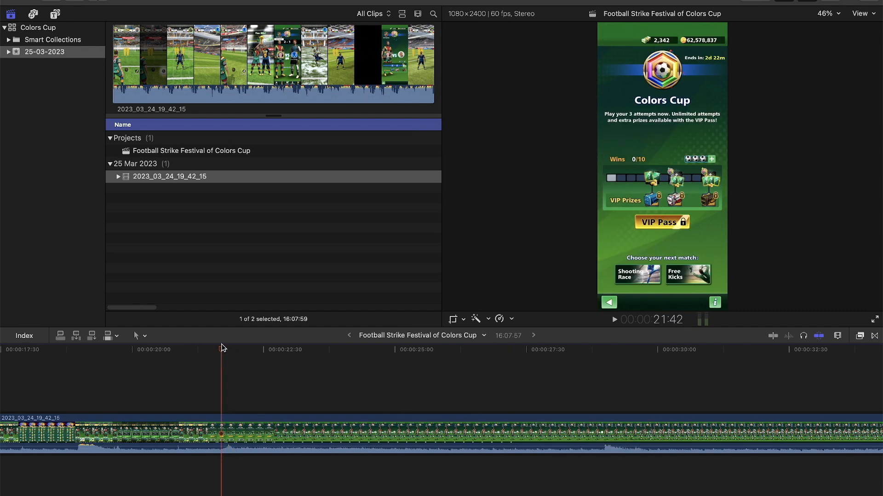
mouse_move(221, 348)
mouse_down()
mouse_move(249, 349)
mouse_move(205, 350)
mouse_move(219, 350)
mouse_up()
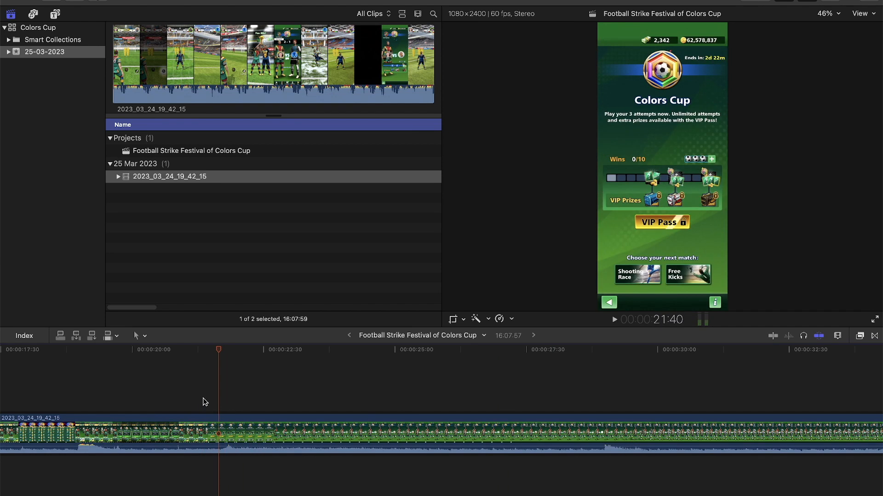
click(202, 398)
key(space)
key(space)
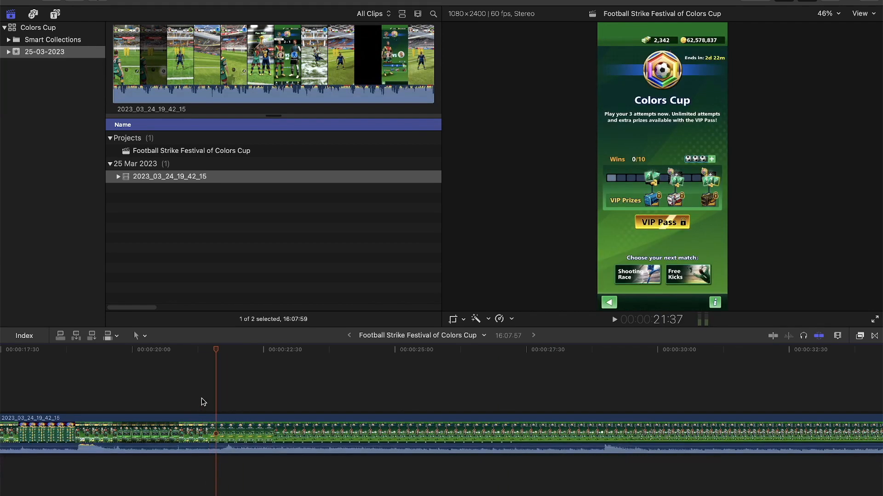
click(254, 430)
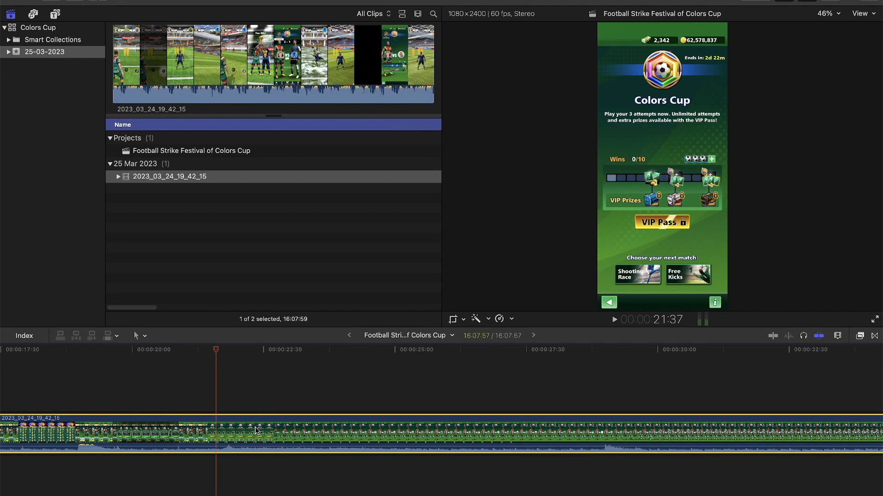
key(alt+bracketleft)
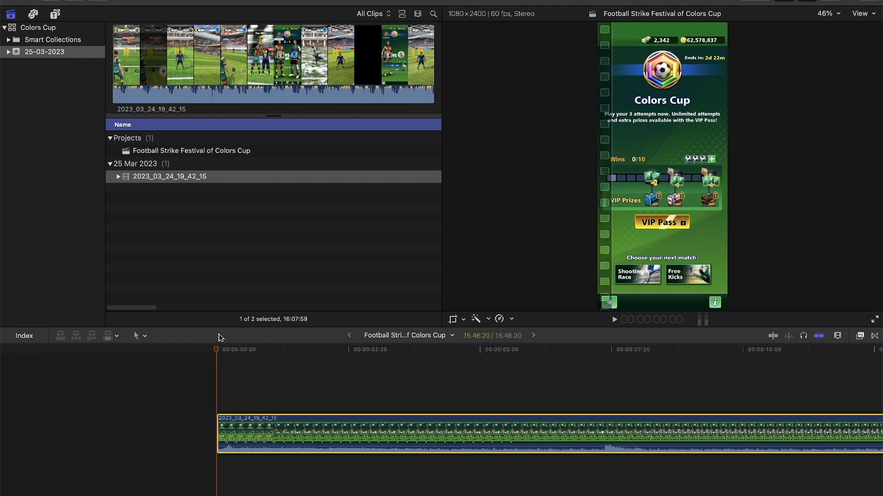
Split the trimmed clip at 2:12, during the opponent search on the VS screen.
key(space)
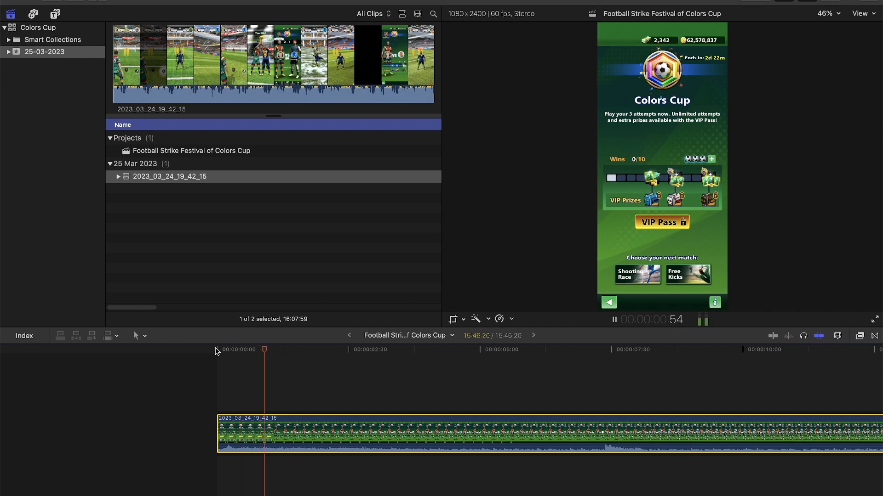
click(216, 369)
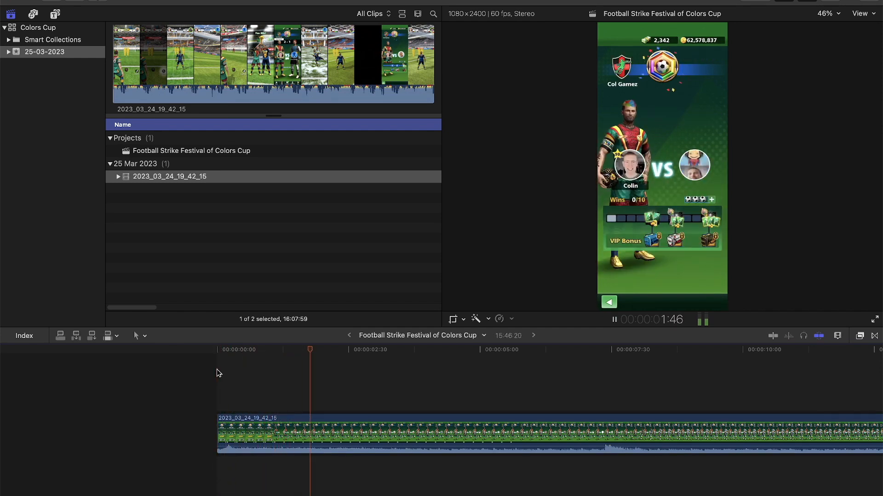
key(space)
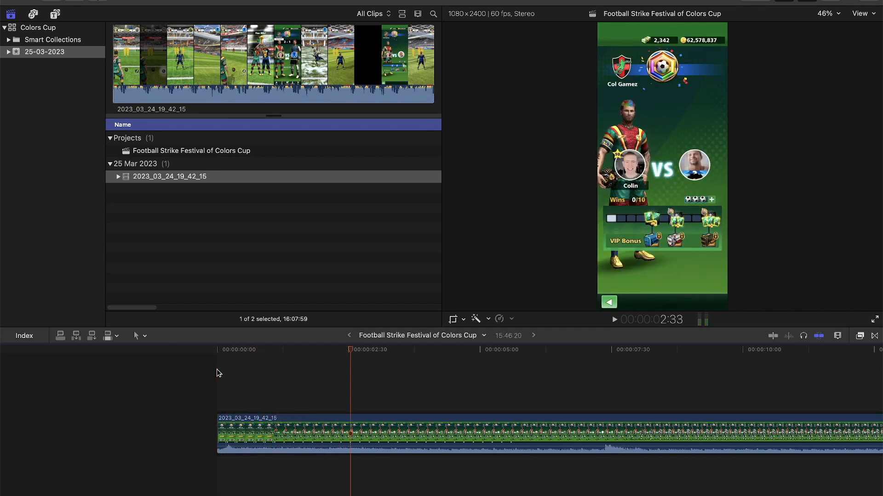
click(266, 421)
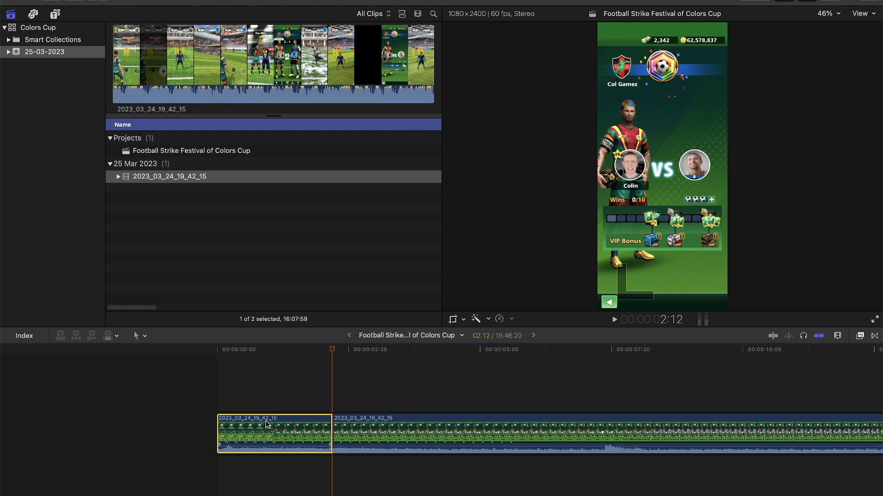
Trim the start of the second clip to 10:27, cutting out the opponent search so both players are already shown.
key(space)
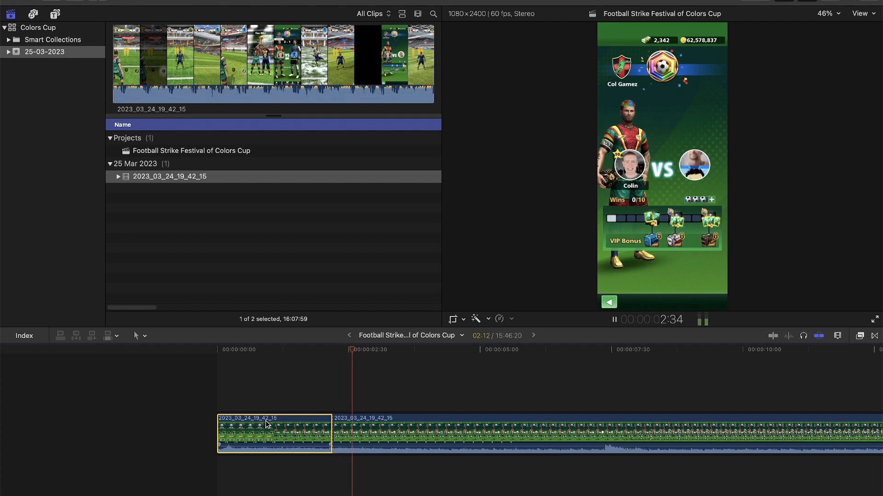
scroll(265, 421, right, 3)
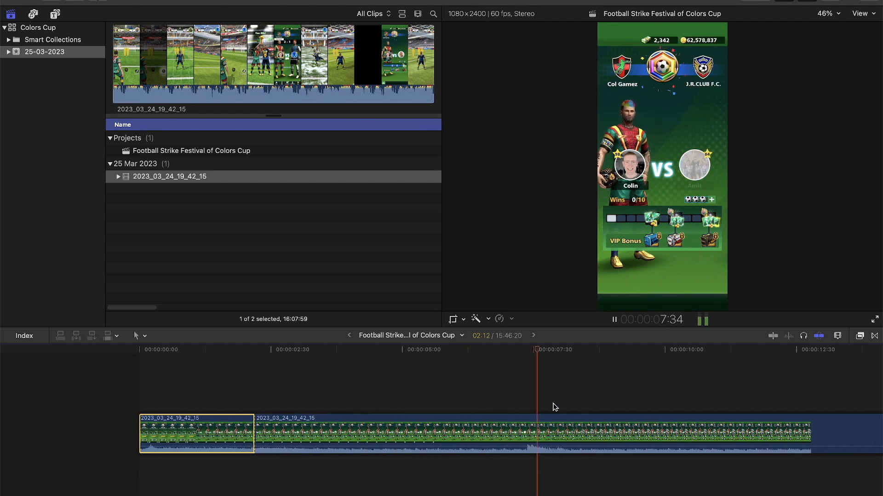
scroll(510, 411, right, 3)
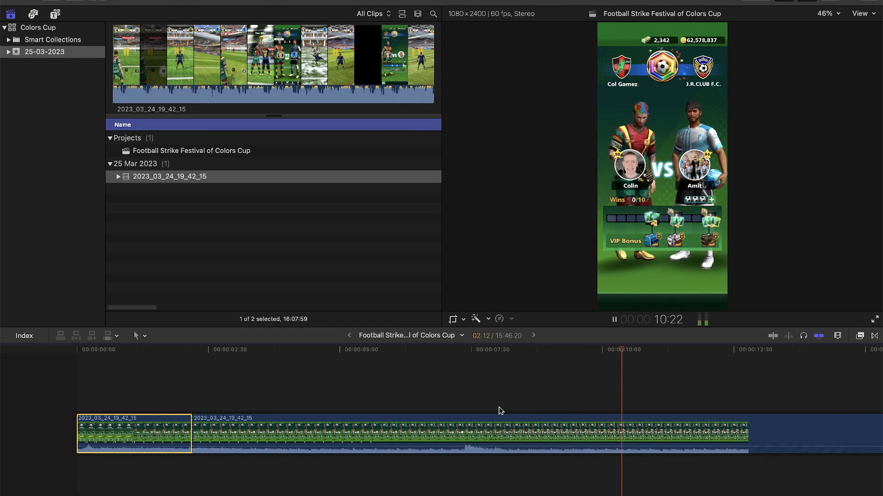
click(533, 403)
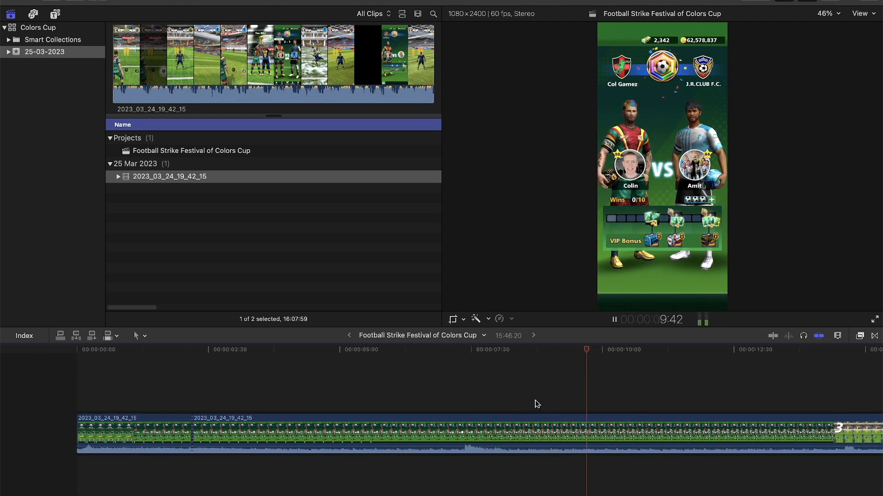
key(space)
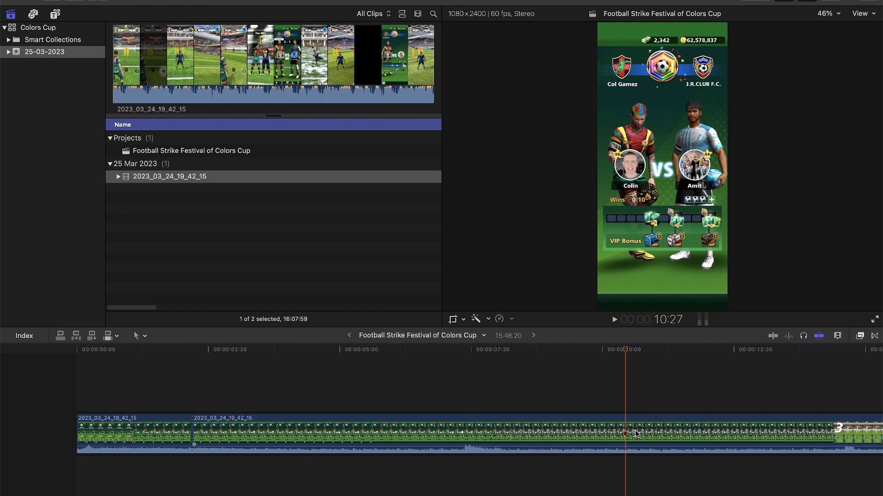
click(658, 428)
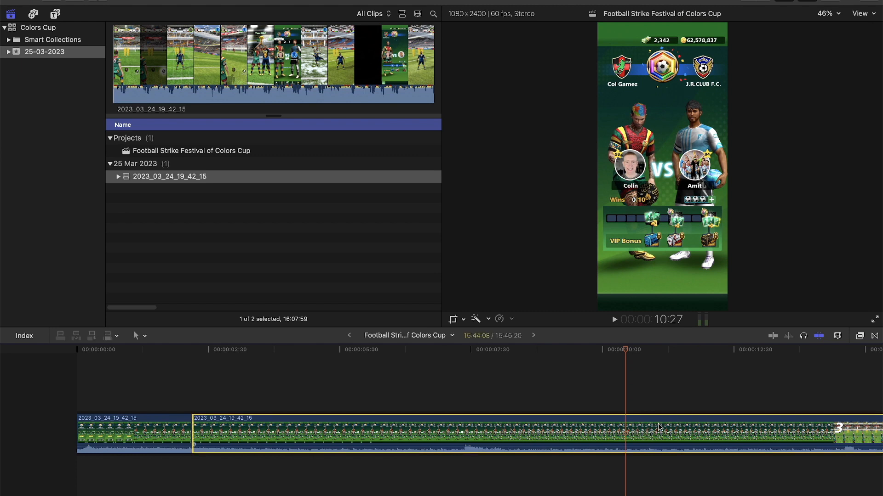
key(alt+bracketleft)
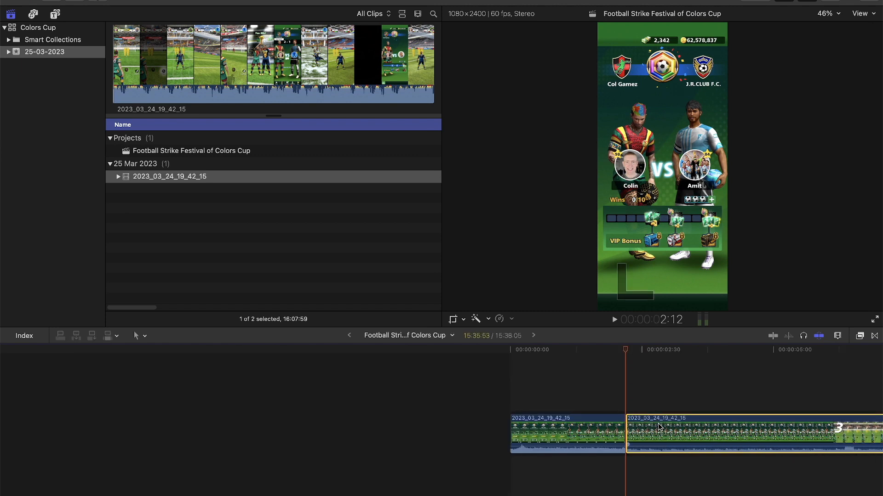
Split the second clip at 5:51, just before the 3-2-1 match countdown.
click(611, 399)
key(space)
scroll(607, 399, left, 5)
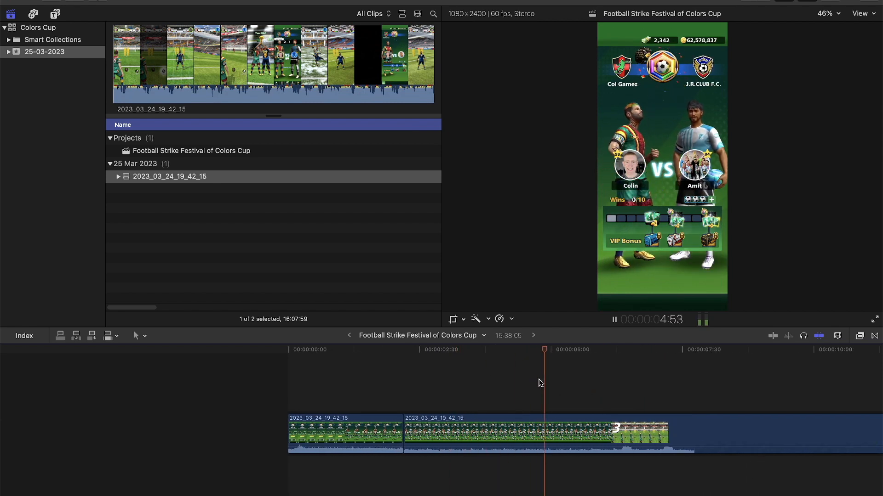
click(557, 422)
key(super+b)
Trim the start of the third clip to just before the run-up to the first free kick, removing the countdown and waiting.
key(space)
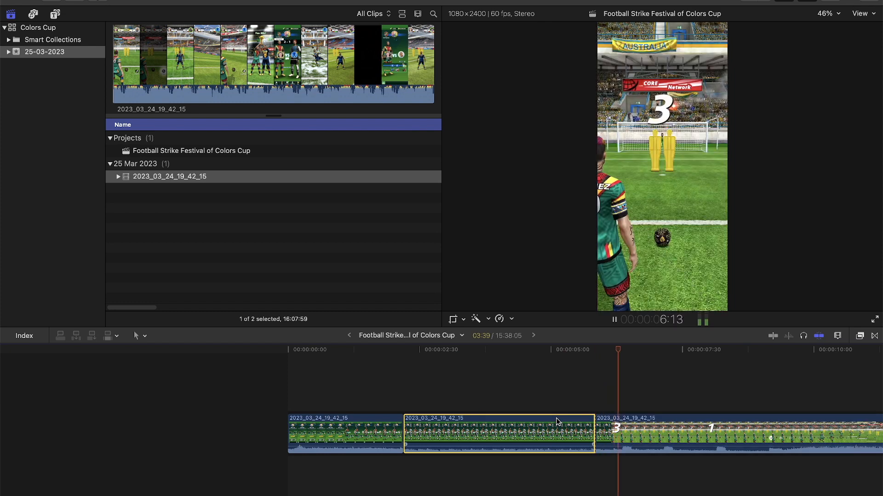
scroll(556, 422, right, 3)
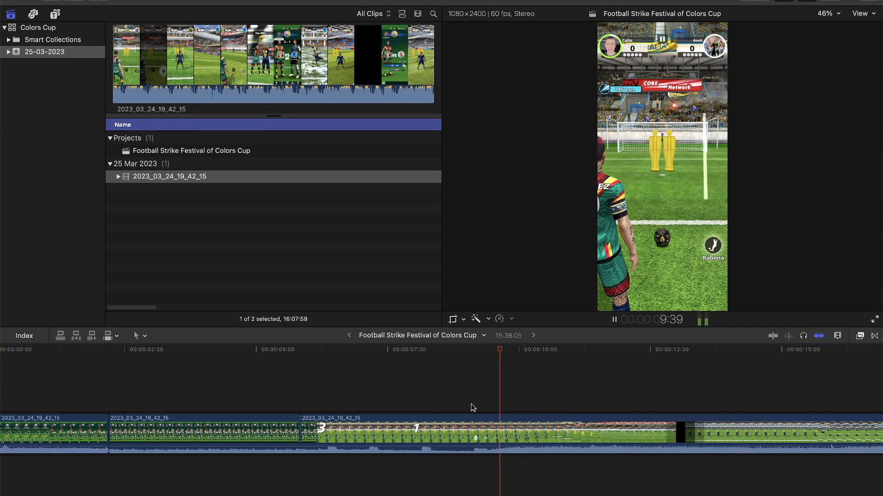
key(space)
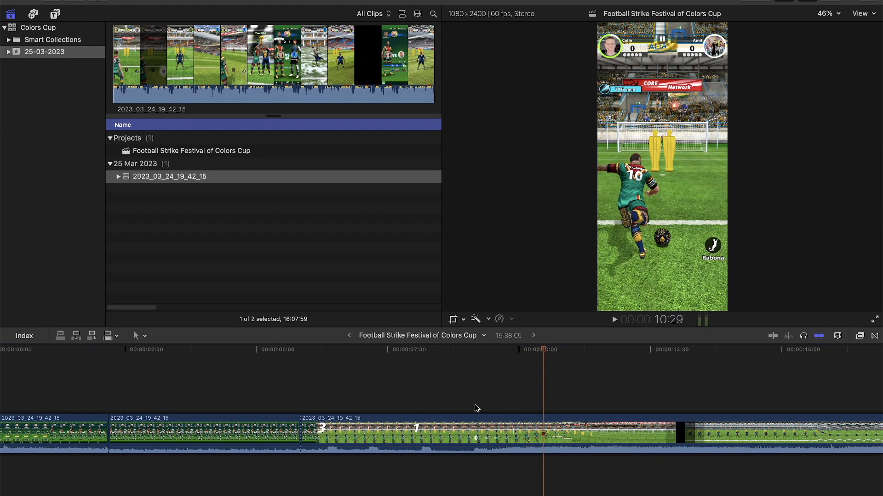
click(496, 435)
key(alt+bracketleft)
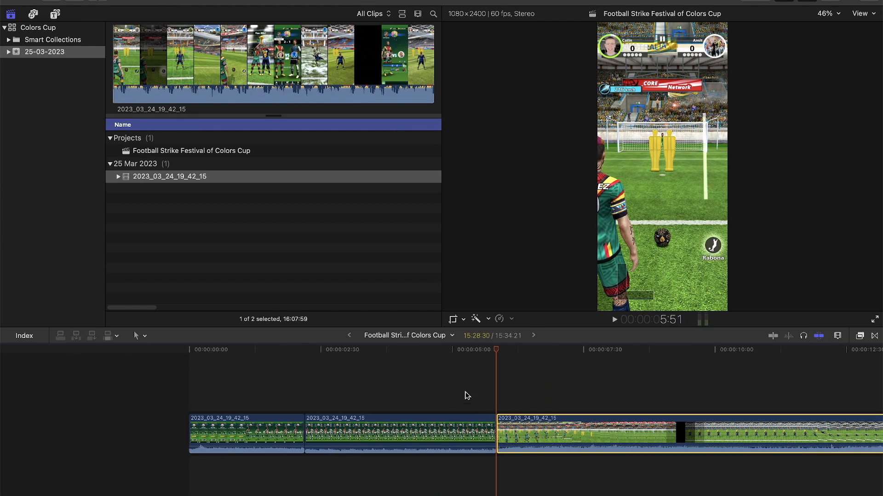
Play back the join into the first free kick and hide the media browser to give the viewer more room.
click(449, 385)
key(space)
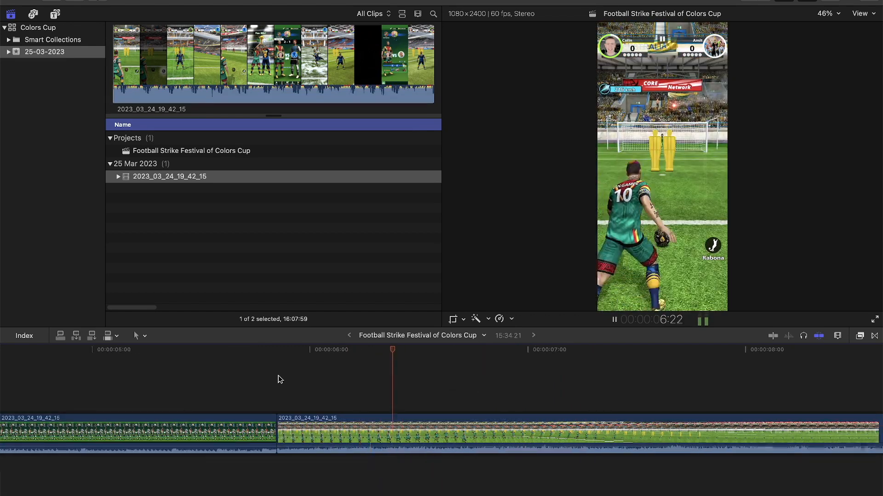
scroll(319, 384, right, 2)
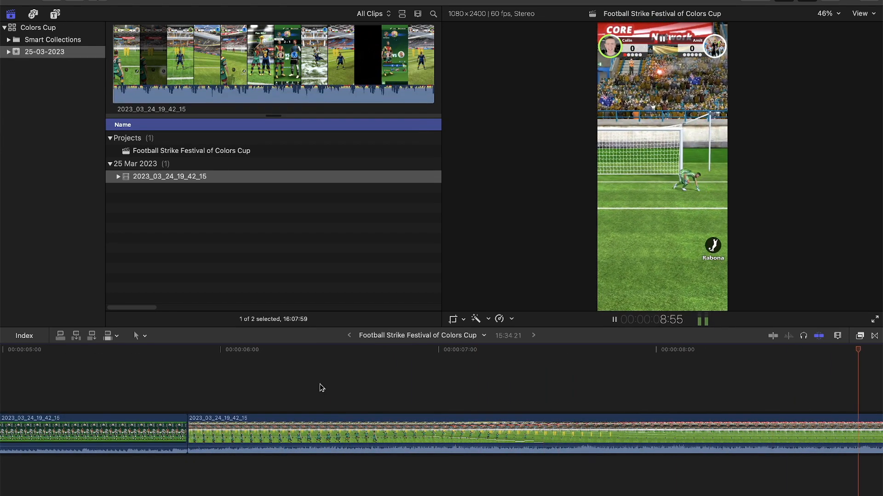
key(space)
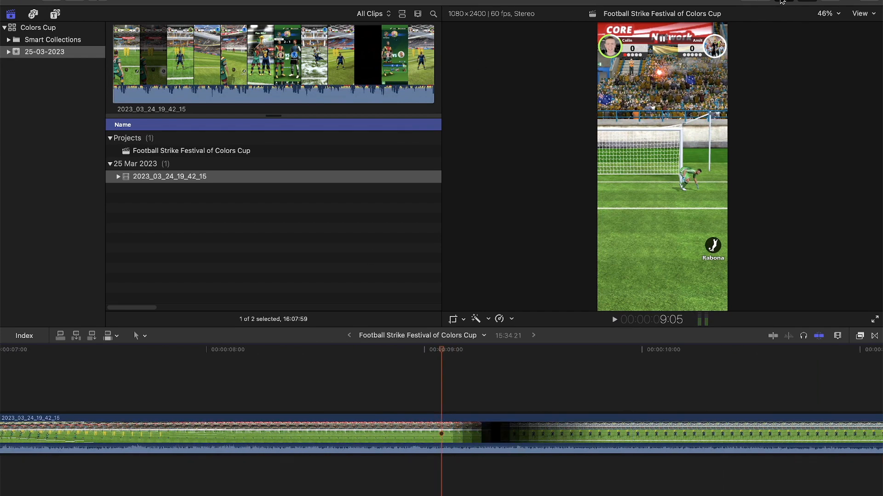
click(781, 2)
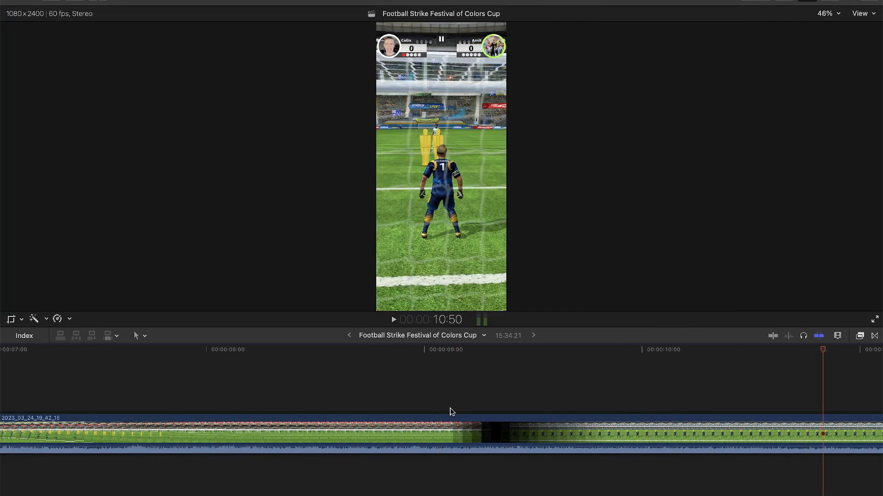
Play back the opening kicks of the first match to check the gameplay after the first free kick.
key(space)
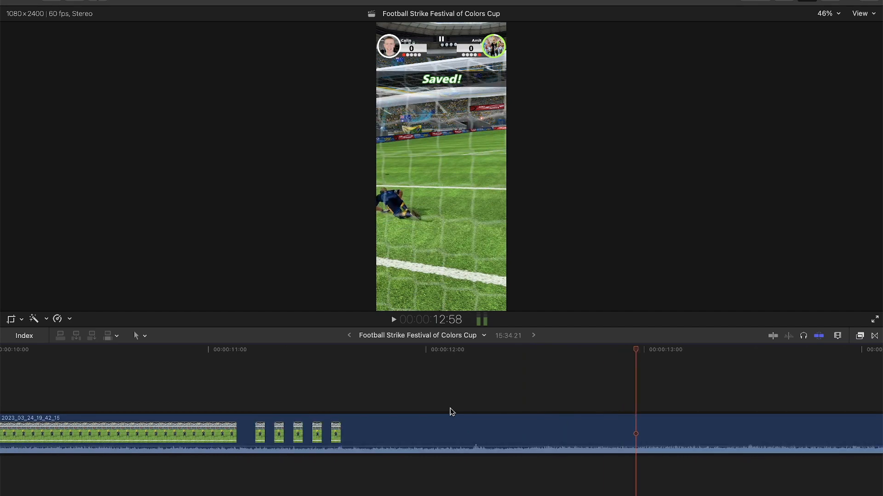
key(space)
key(shift+z)
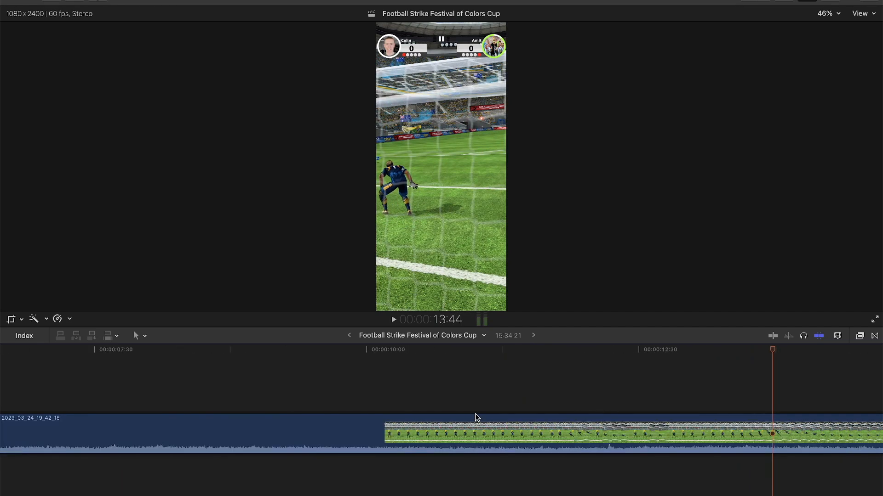
key(space)
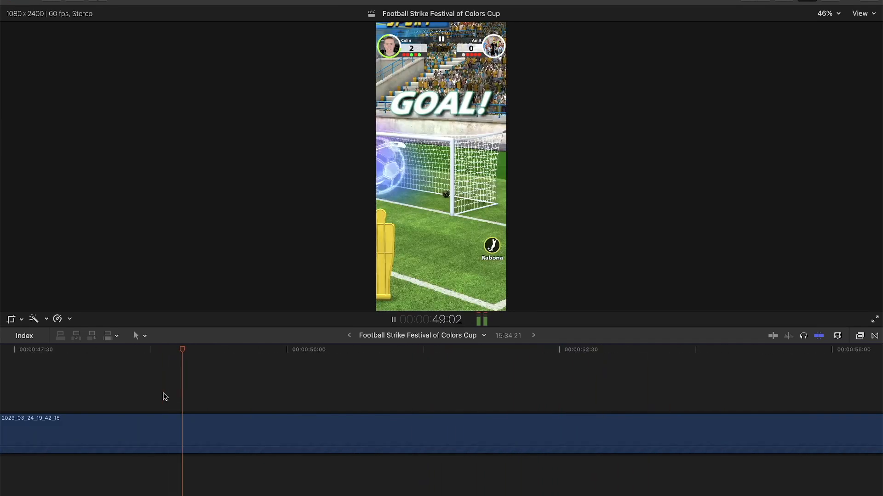
Split the clip at 54:59, where the celebration after the first match's last goal fades to black.
key(space)
click(104, 394)
key(space)
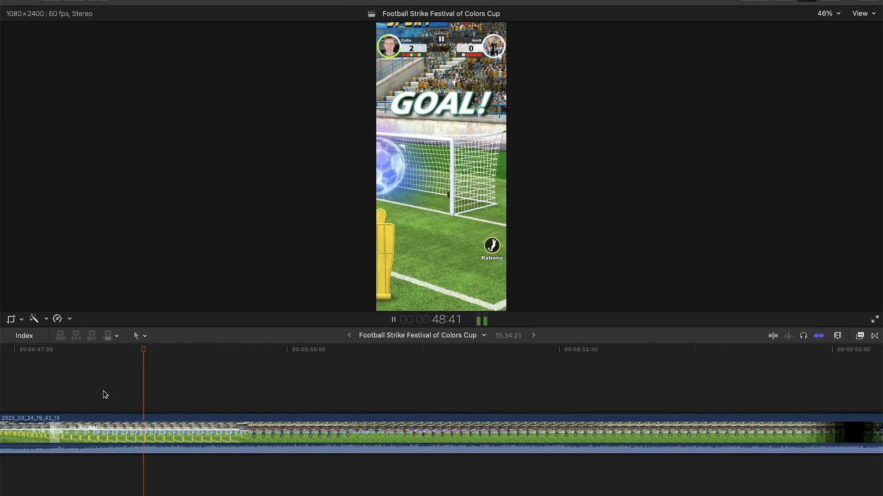
key(space)
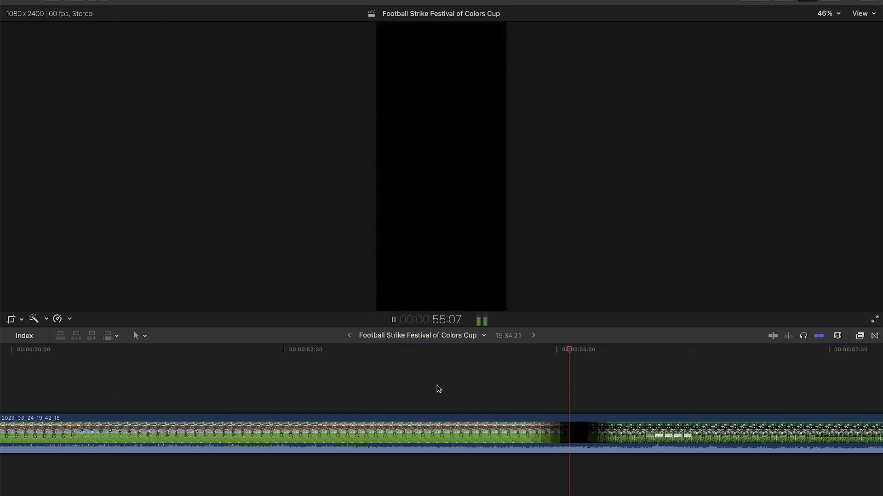
click(370, 394)
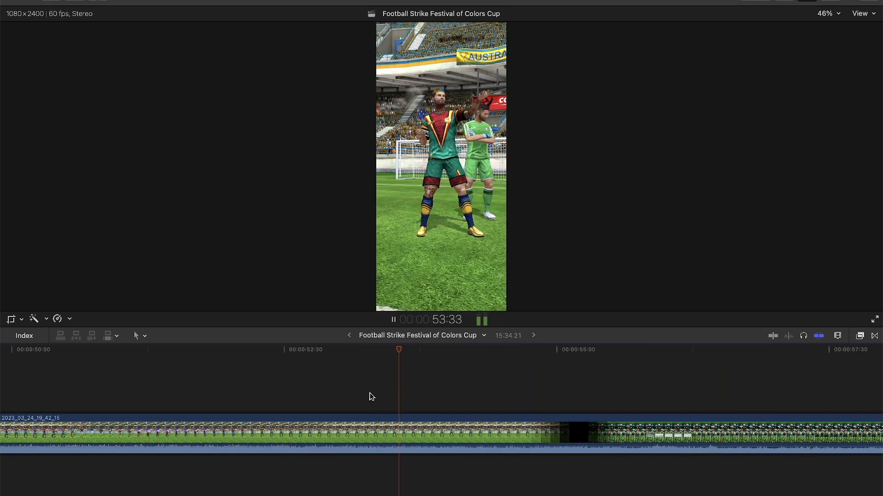
key(super+b)
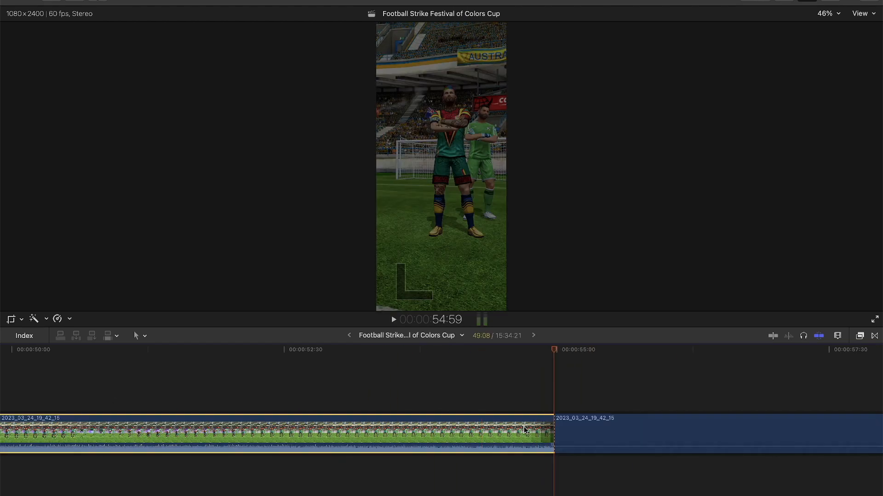
Split the clip at 58:33 on the 2-0 result screen at the end of the first match.
key(space)
scroll(504, 430, right, 7)
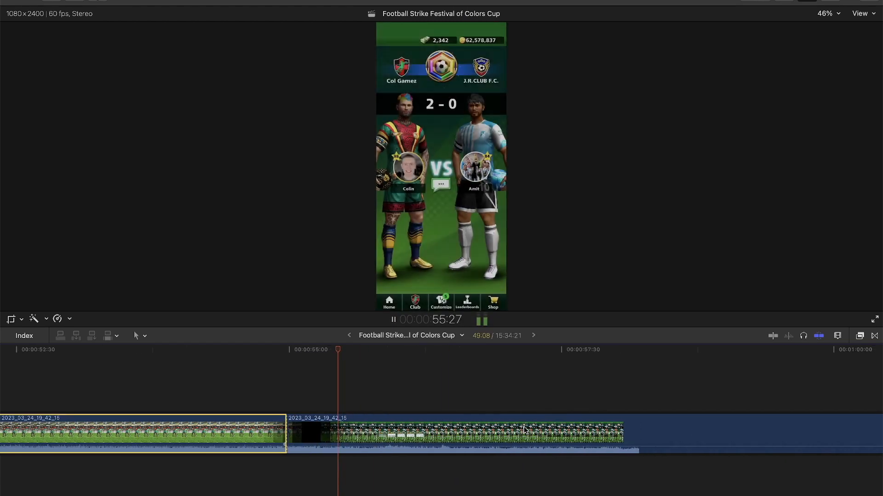
scroll(504, 430, right, 5)
click(224, 405)
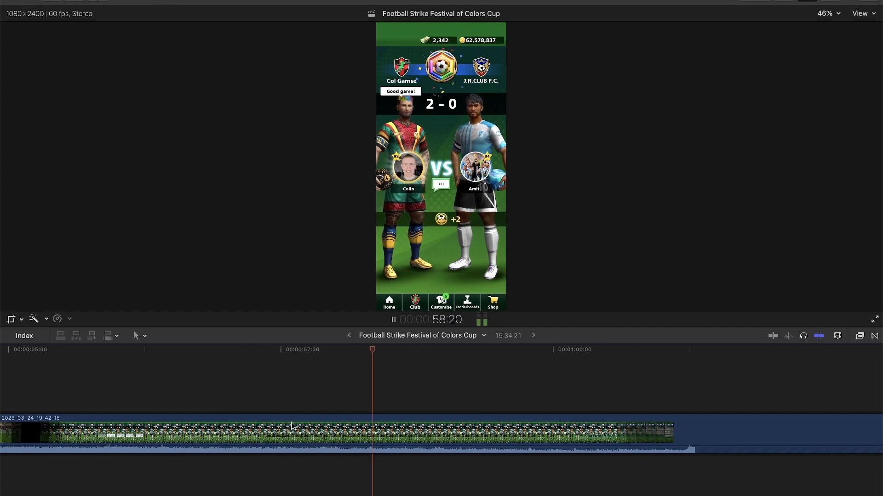
key(super+b)
Trim the start of the clip after the result screen to 1:07:07, cutting out the menus and most of the opponent search.
scroll(488, 398, right, 10)
click(488, 398)
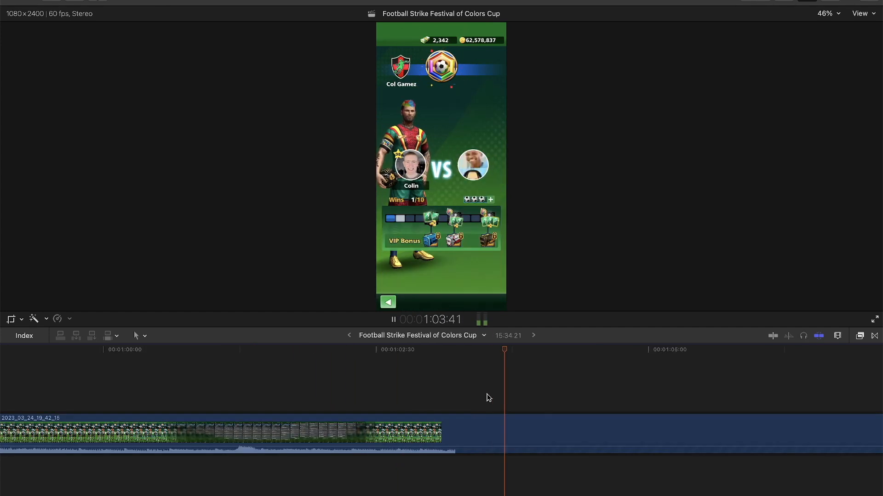
scroll(488, 398, right, 2)
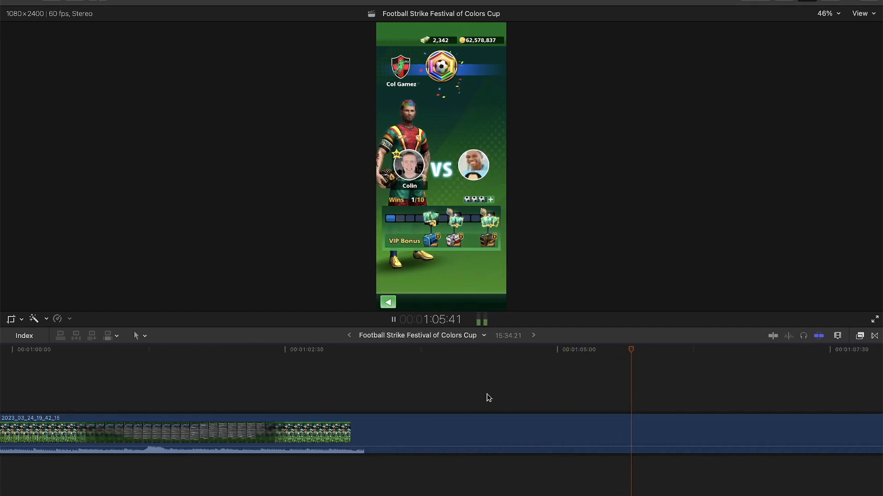
scroll(489, 398, right, 3)
scroll(487, 397, right, 5)
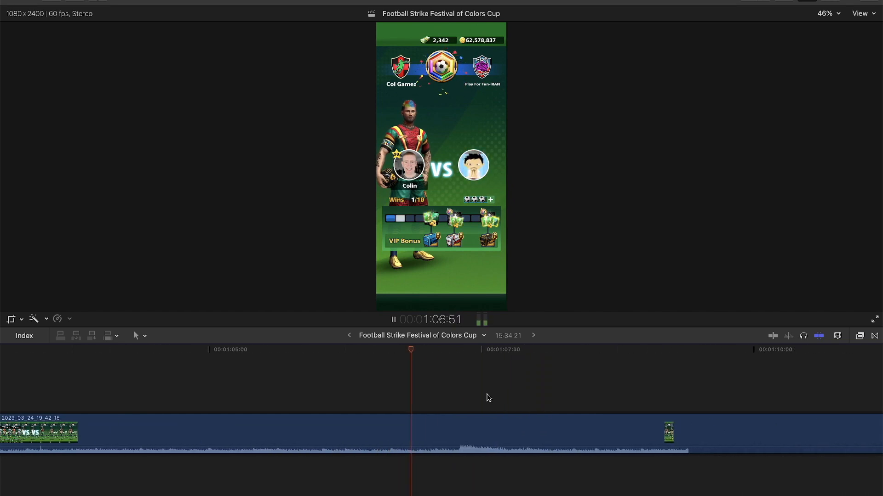
key(space)
click(410, 397)
click(436, 422)
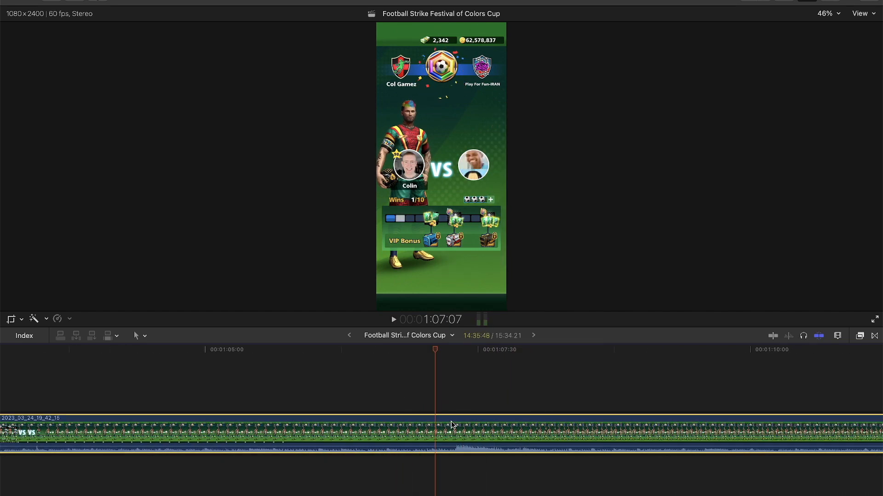
key(alt+bracketleft)
Play back the join after the result screen and split the second match's versus screen at 1:01:08.
click(411, 388)
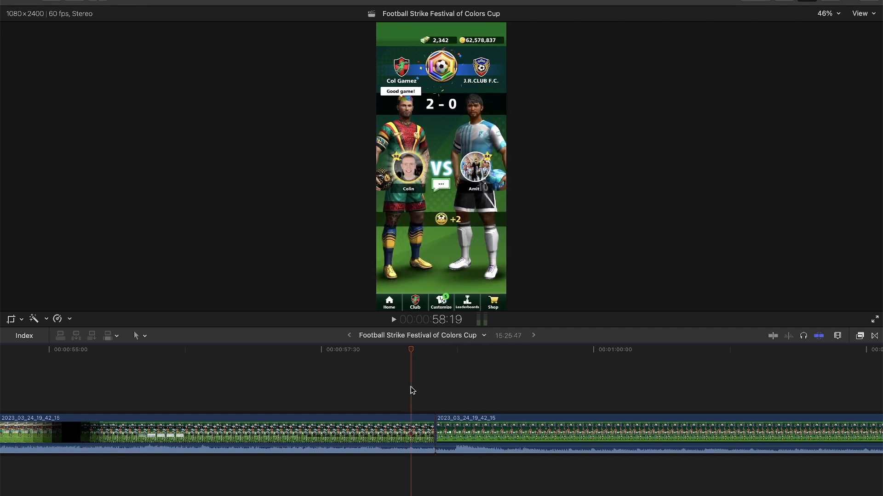
key(space)
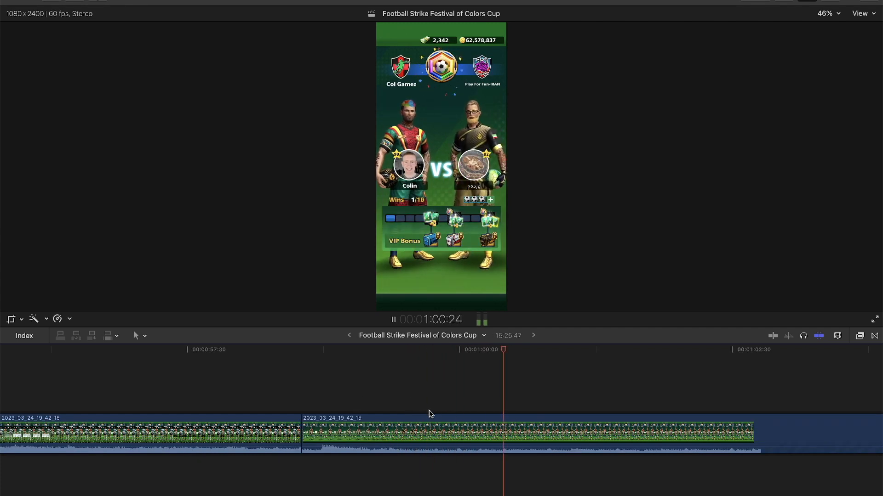
key(space)
click(455, 434)
key(super+b)
Look through the clip after the split for the second match's countdown and its first free kick.
scroll(455, 435, right, 5)
key(space)
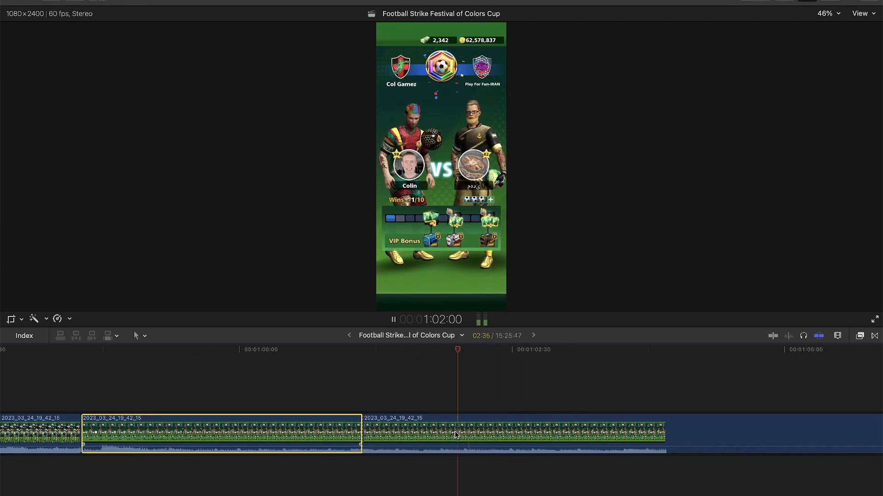
key(space)
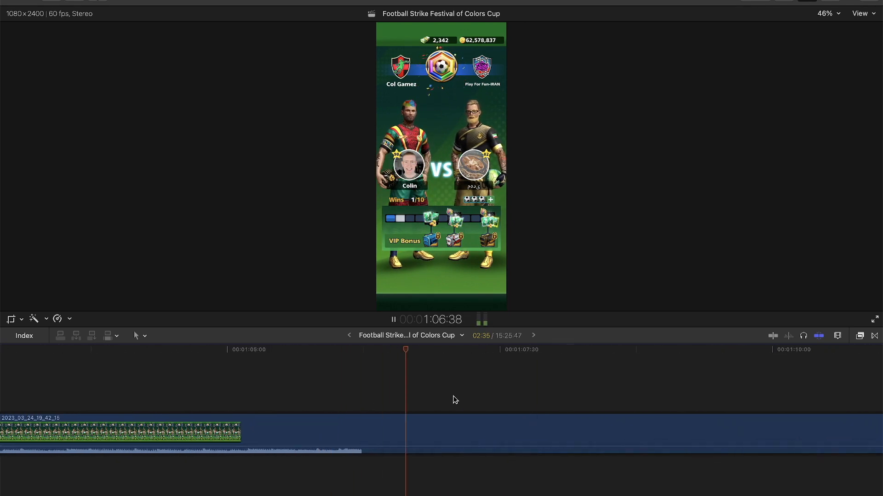
key(super+minus)
key(super+minus)
key(space)
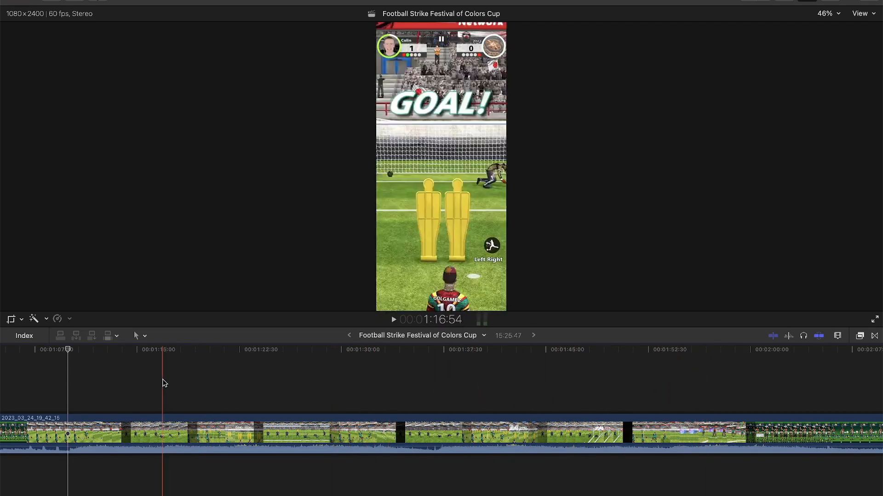
key(s)
click(44, 396)
key(super+equal)
key(super+equal)
key(super+equal)
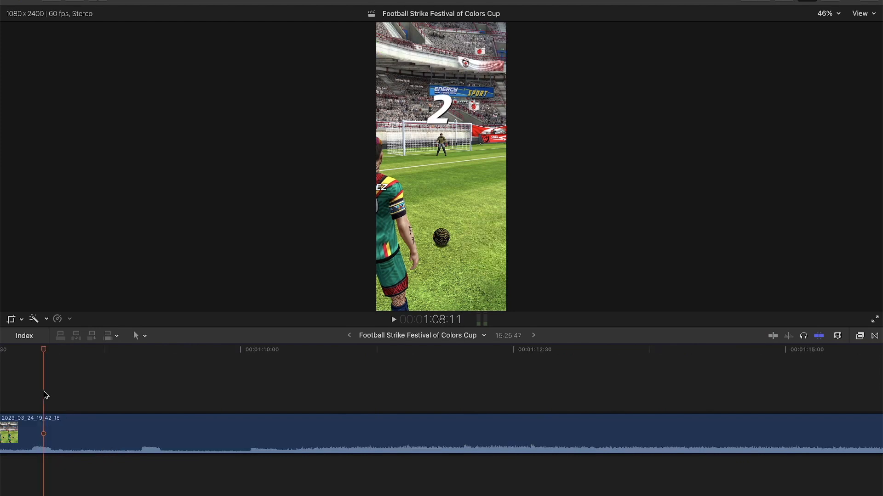
scroll(153, 414, left, 3)
scroll(156, 407, left, 2)
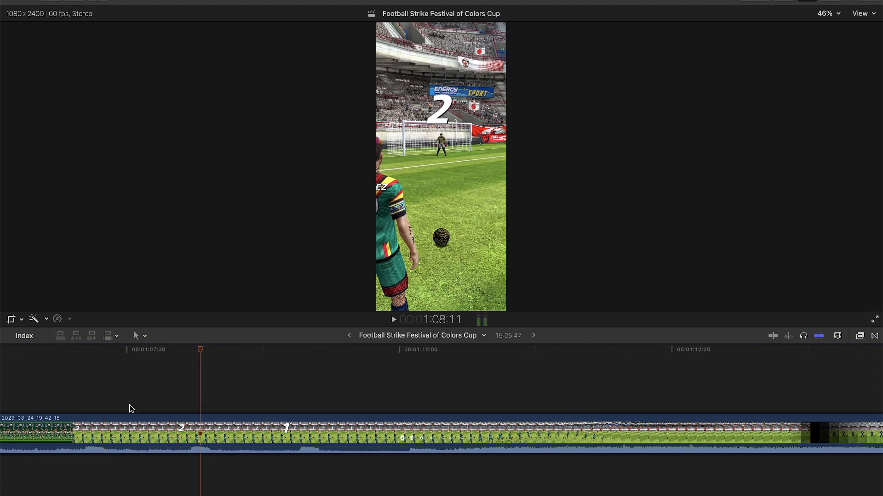
Play from the second match's versus screen through the 3-2-1 countdown to examine where the first run-up begins.
click(138, 430)
scroll(184, 428, left, 5)
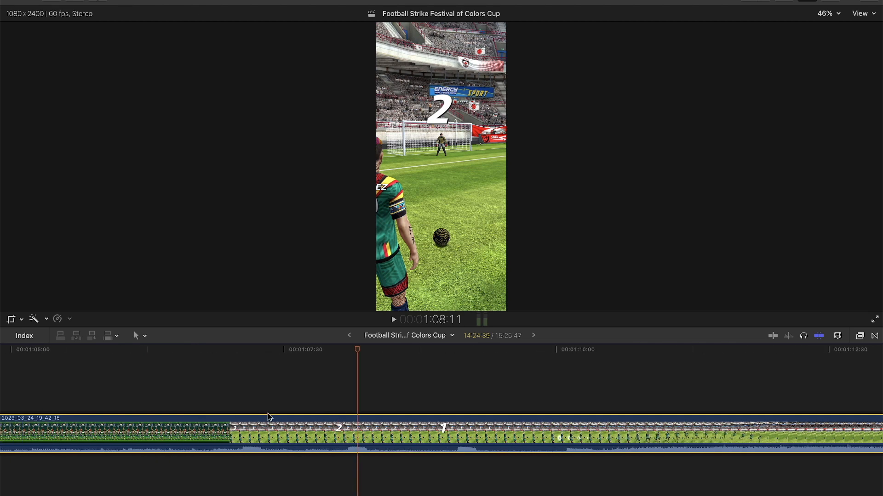
scroll(276, 405, left, 5)
click(213, 392)
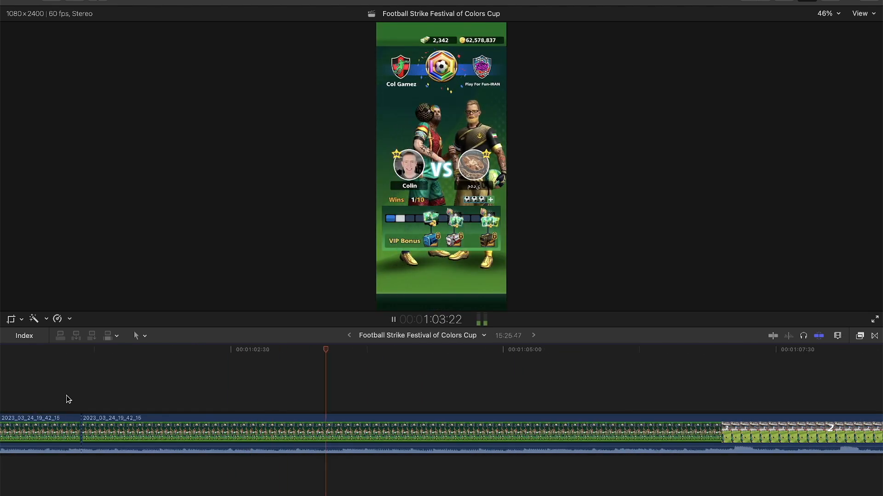
scroll(735, 397, right, 5)
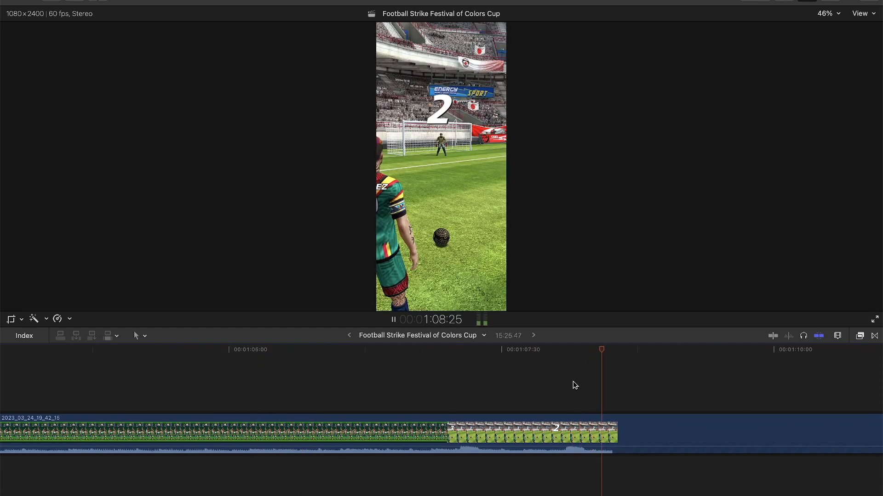
scroll(552, 382, right, 5)
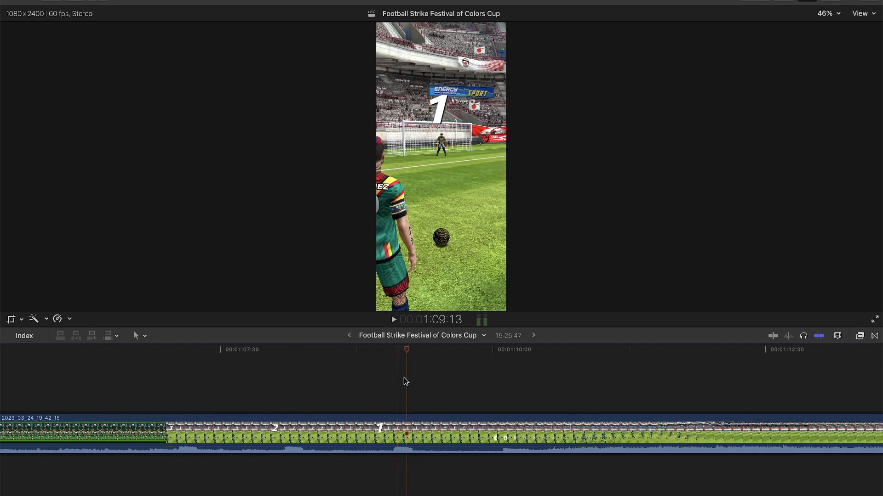
scroll(466, 382, right, 3)
key(space)
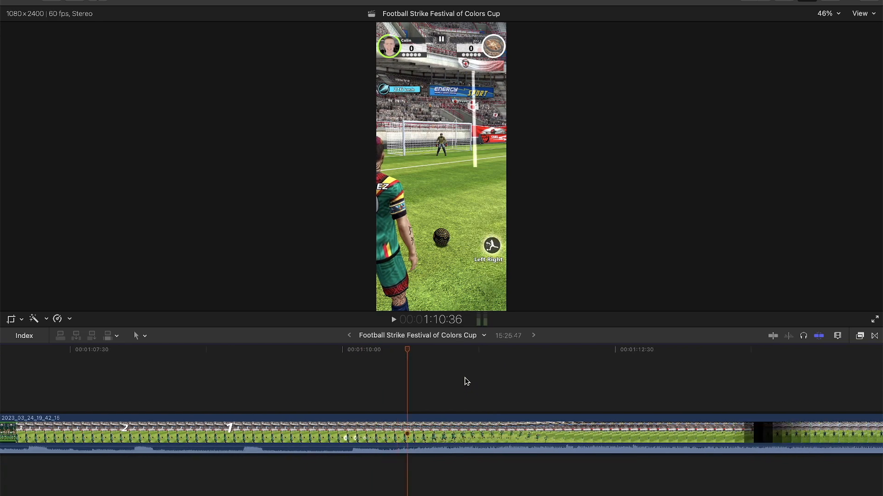
Trim the start of the clip after the versus screen to 1:10:18, just before the first run-up, removing the countdown and waiting.
click(309, 389)
key(space)
key(space)
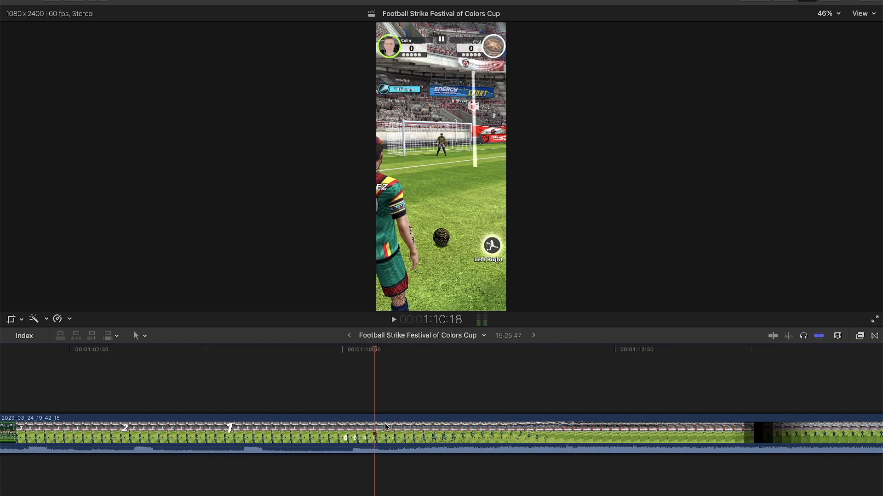
click(399, 433)
key(alt+[)
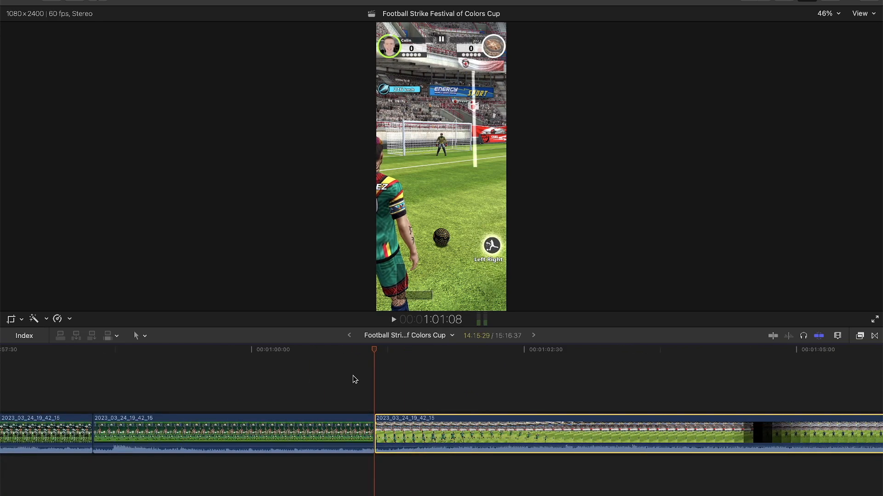
Play back the new join and the opening rounds of the second match to check for further waiting time.
click(354, 379)
key(space)
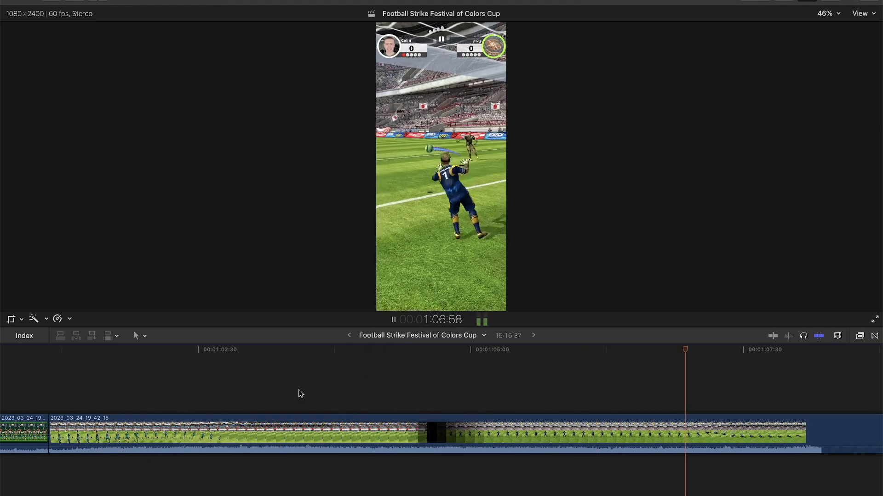
click(299, 392)
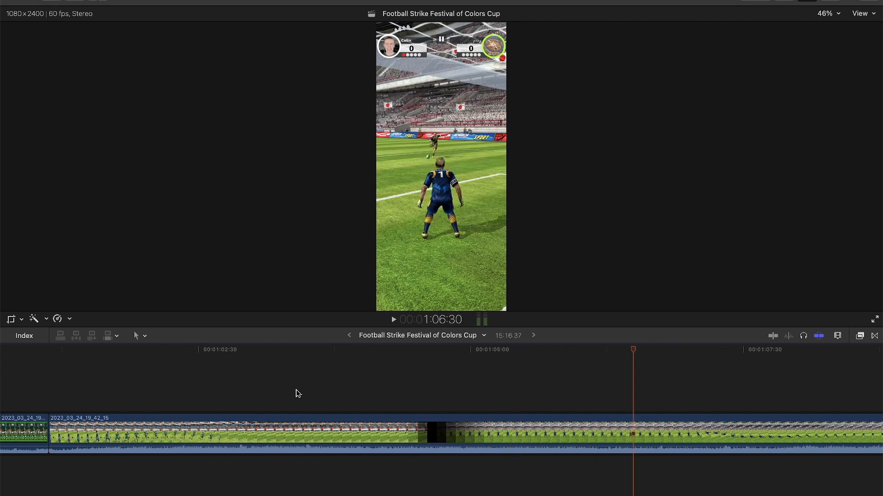
scroll(315, 396, right, 4)
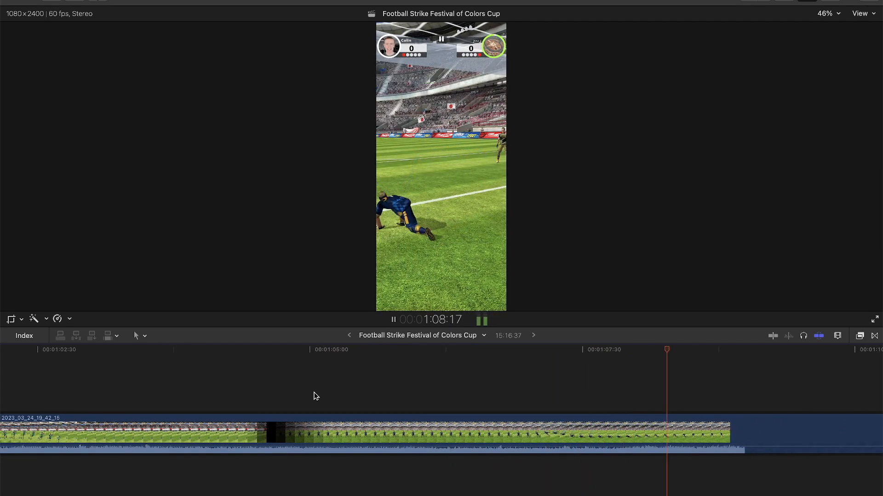
key(super+minus)
key(super+minus)
scroll(316, 396, right, 10)
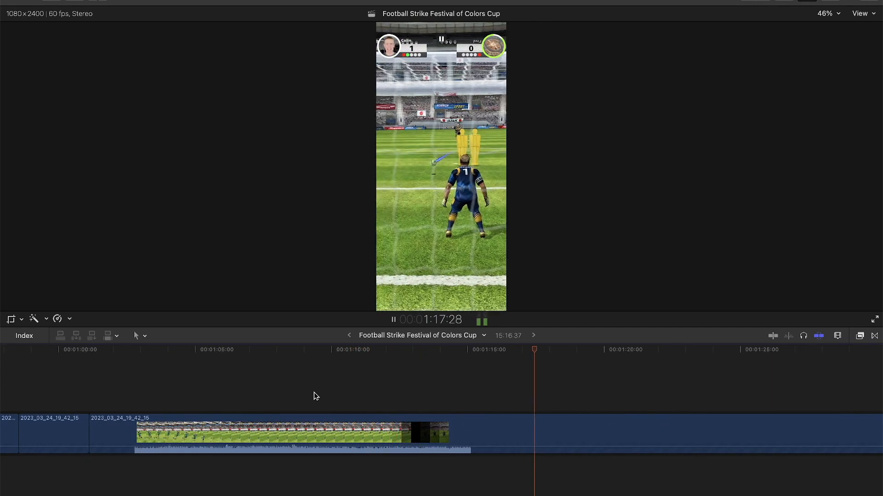
key(space)
scroll(315, 396, left, 6)
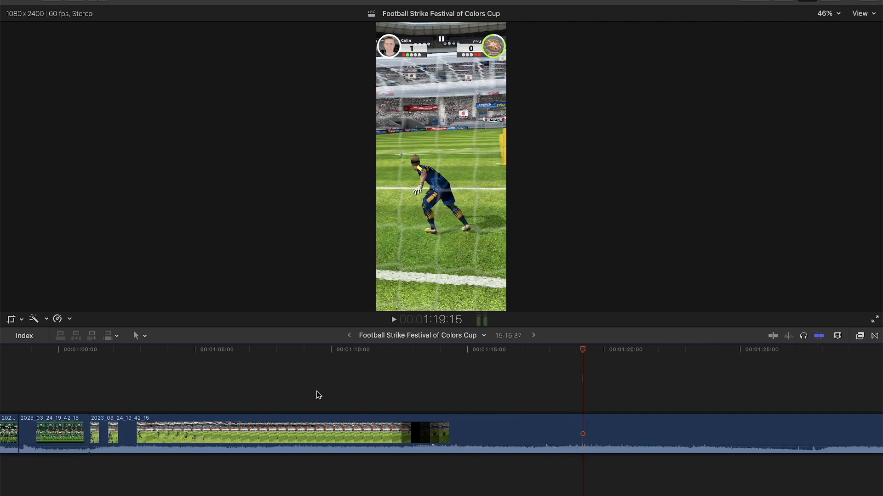
Split the second match's clip at the fade to black between the first free kick and the opponent's first kick.
click(255, 389)
key(space)
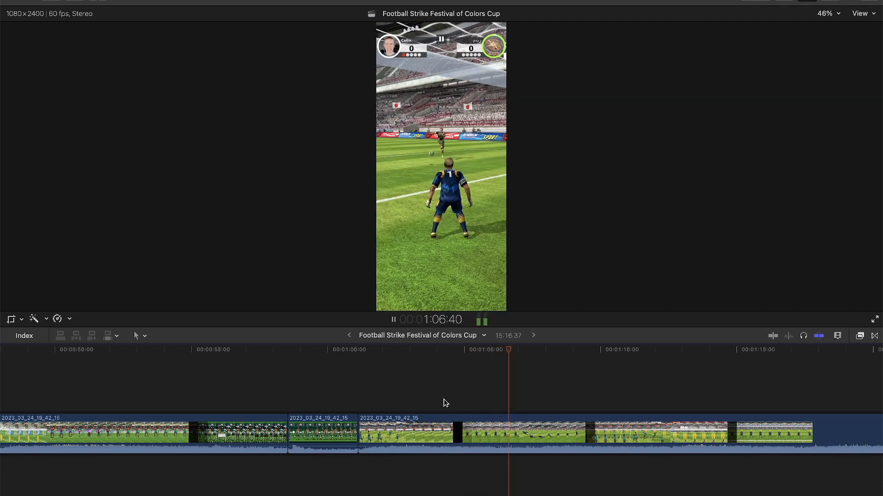
click(443, 399)
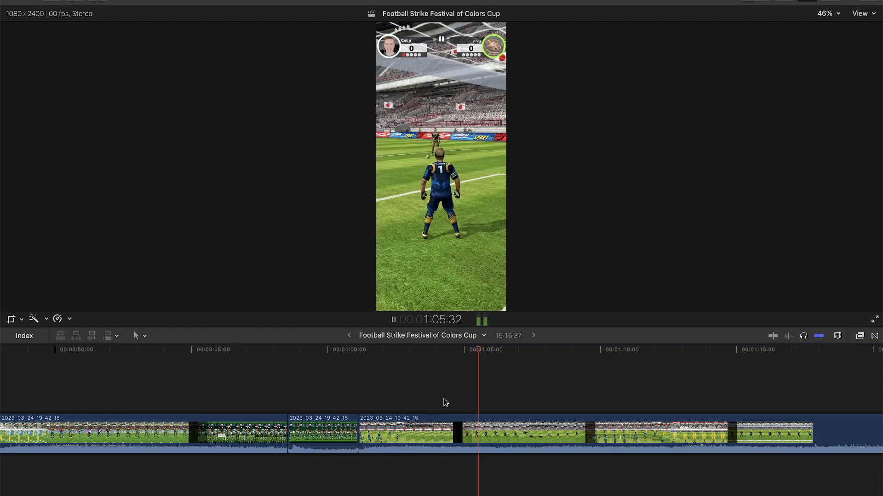
click(437, 405)
key(super+b)
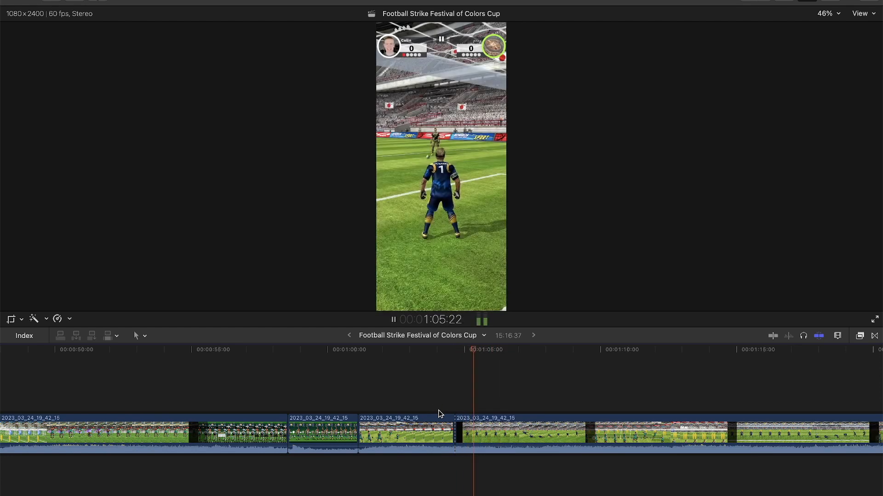
Trim the start of the clip after the split to just before the opponent's first kick, and play back the join.
click(460, 407)
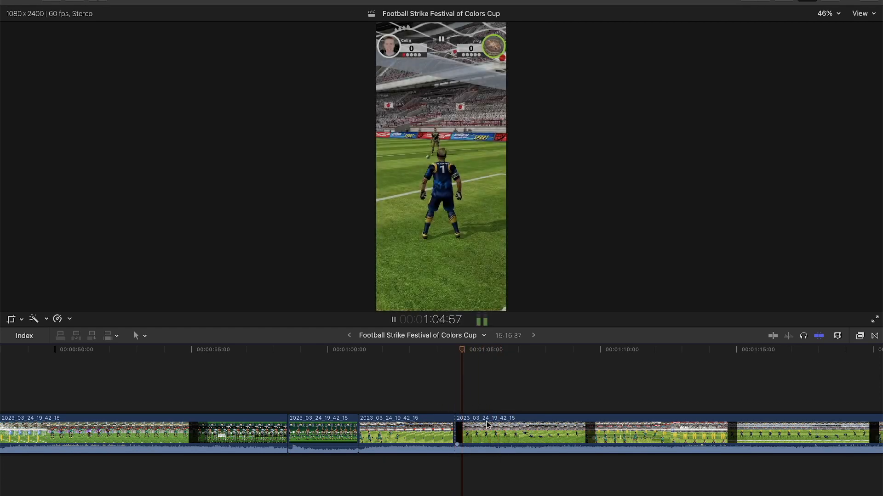
click(519, 431)
key(alt+bracketleft)
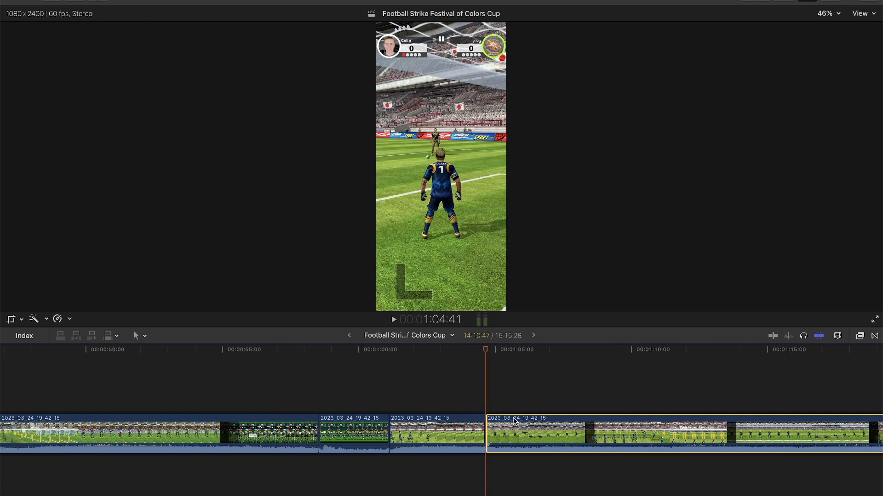
click(471, 404)
key(space)
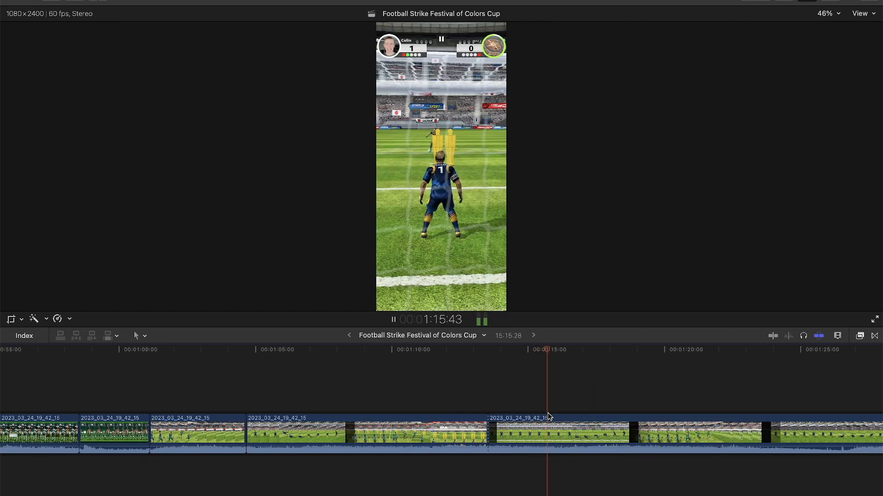
Trim the start of the next clip to 1:15:12, just before the opponent's second kick over the yellow wall, removing the fade and waiting.
key(space)
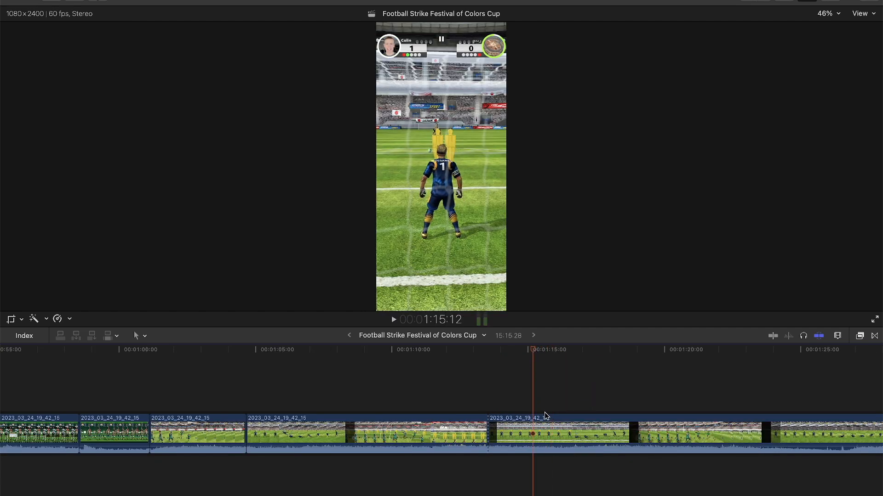
click(547, 420)
key(alt+bracketleft)
click(512, 393)
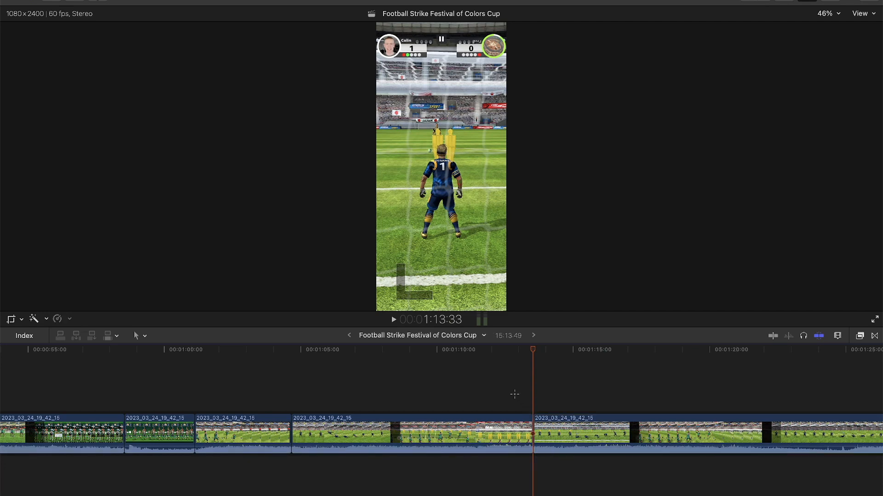
Play the rest of the second match and split the clip at 1:47:36, at the fade to black before the result screen.
key(space)
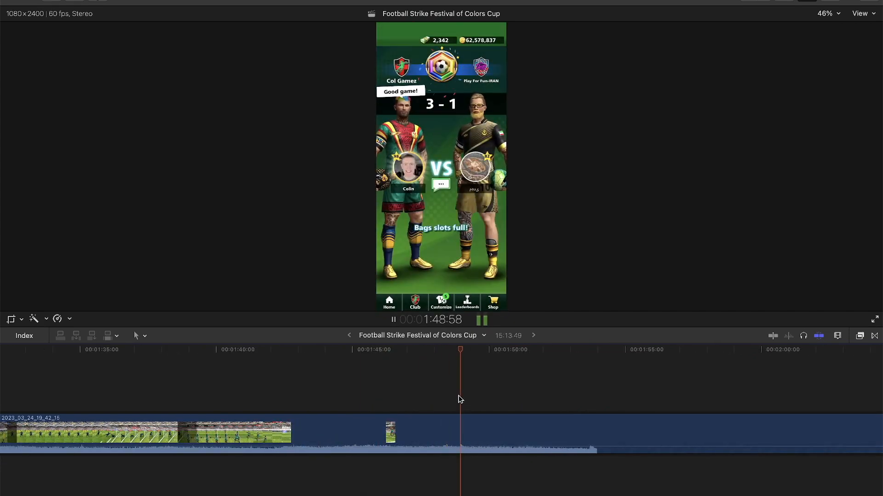
click(403, 395)
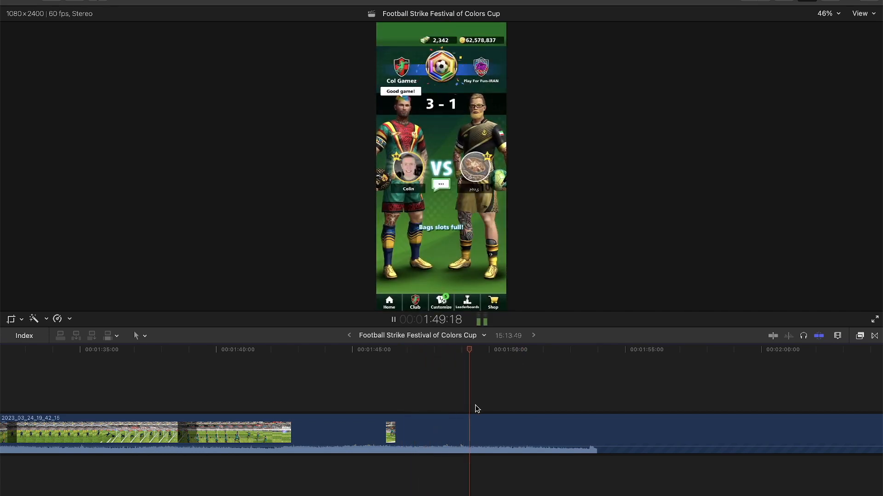
click(401, 396)
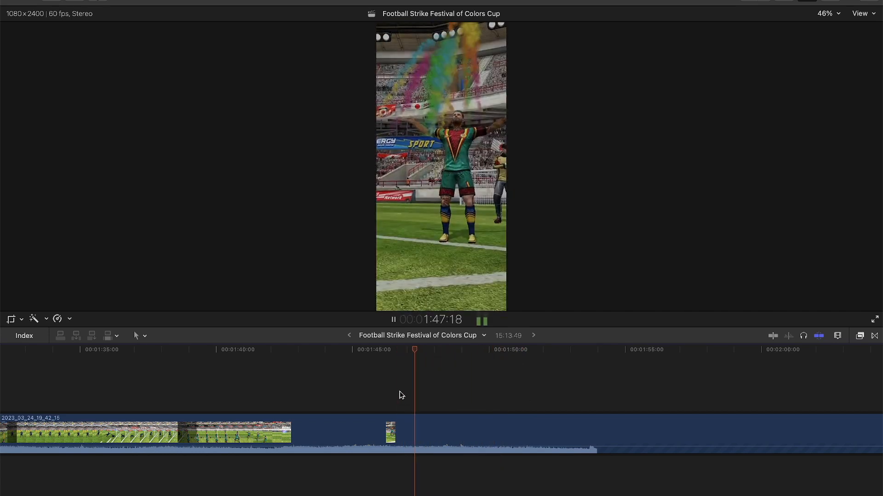
key(space)
click(450, 423)
key(super+b)
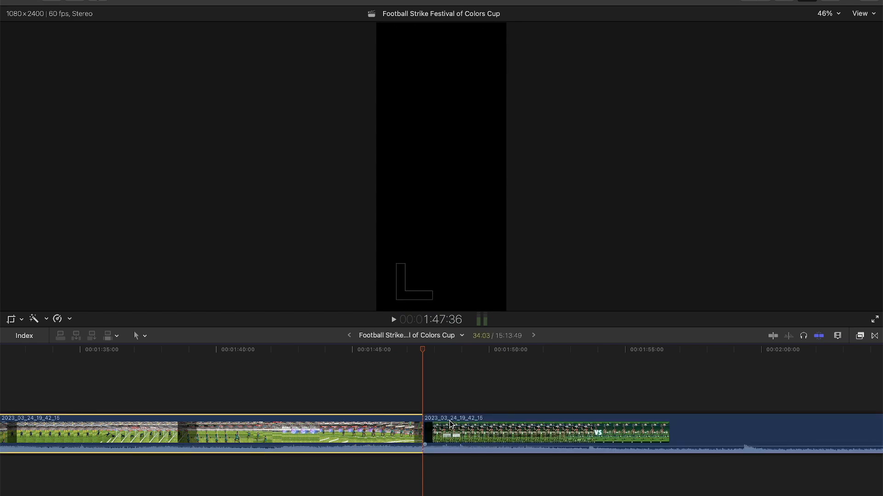
Trim the start of the clip after the second match to 2:02:32, where both players stand on the third match's versus screen.
key(space)
click(490, 400)
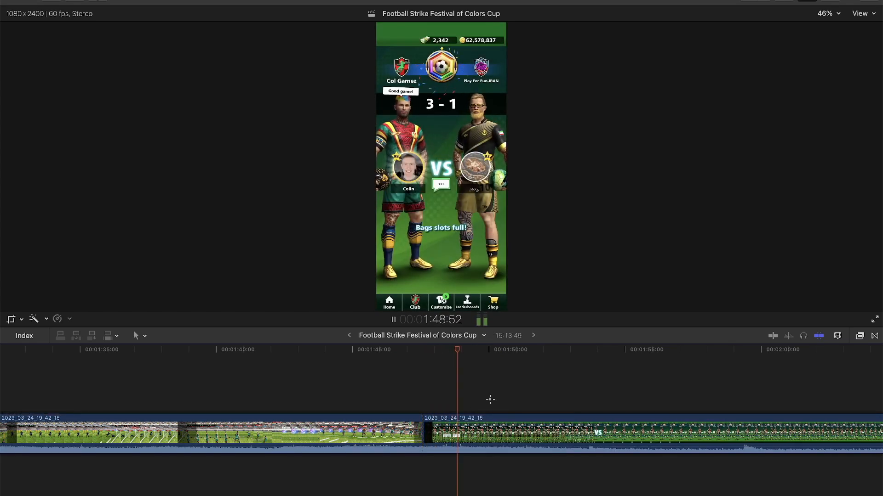
click(576, 402)
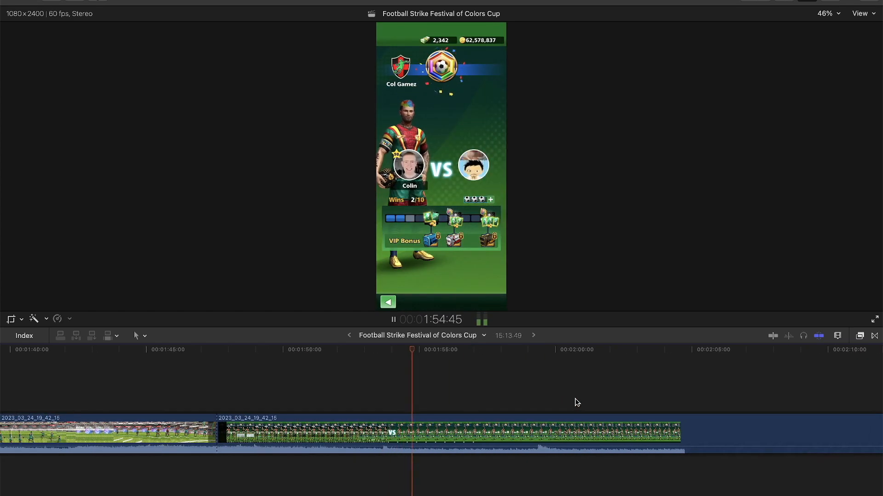
click(500, 400)
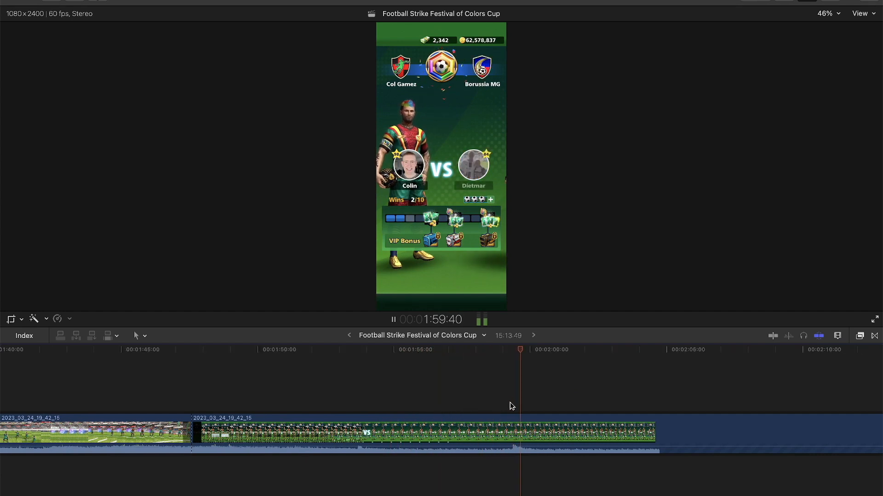
click(512, 406)
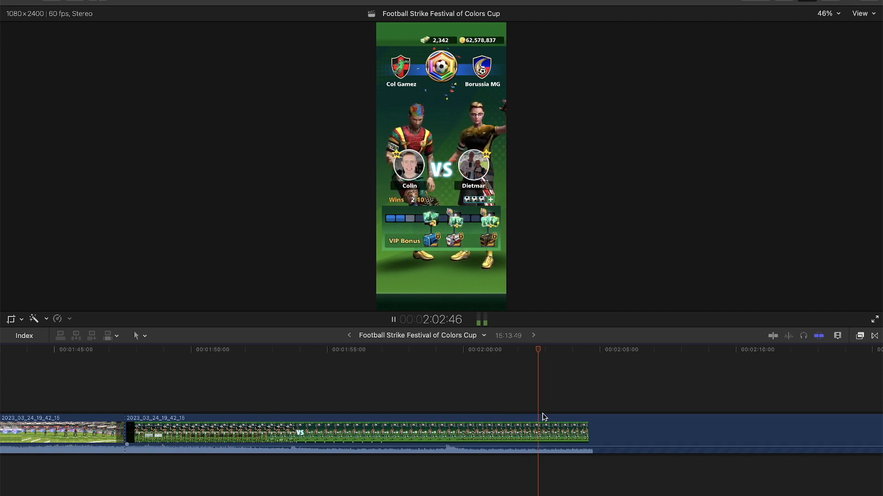
click(551, 432)
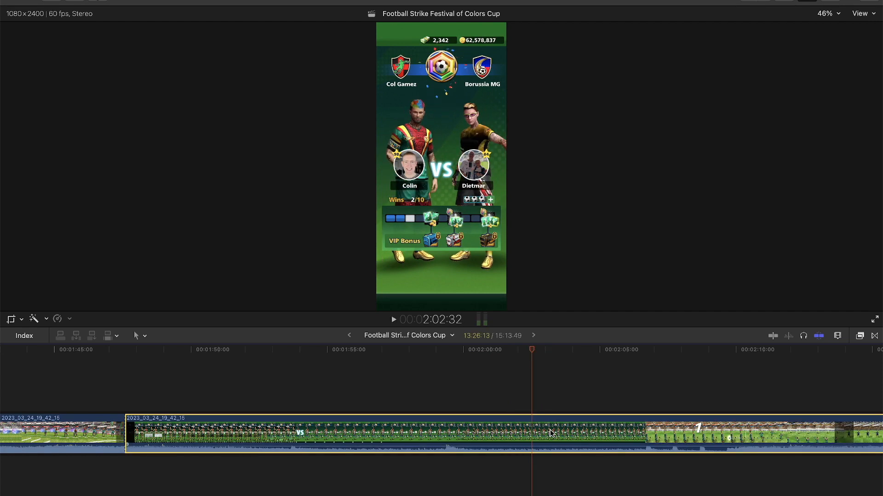
key(alt+bracketleft)
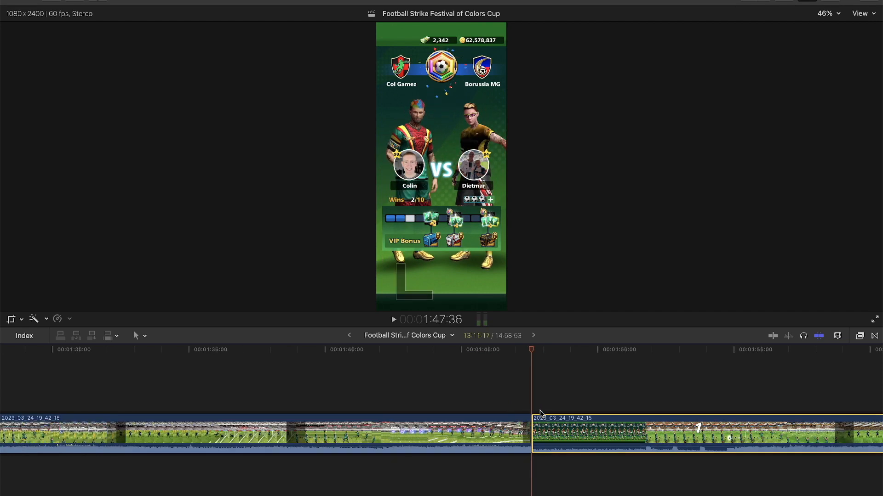
Play the third match's versus screen and split its clip at 1:51:28, just before the pitch appears.
click(539, 410)
key(space)
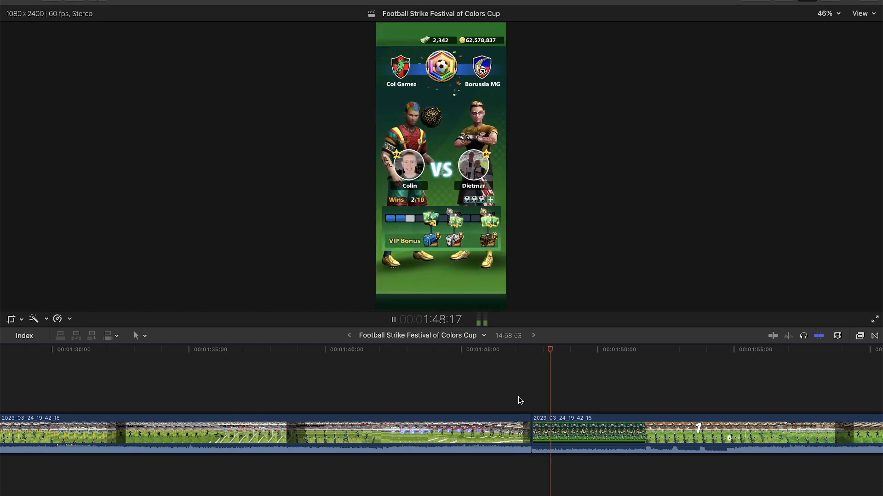
scroll(519, 398, right, 3)
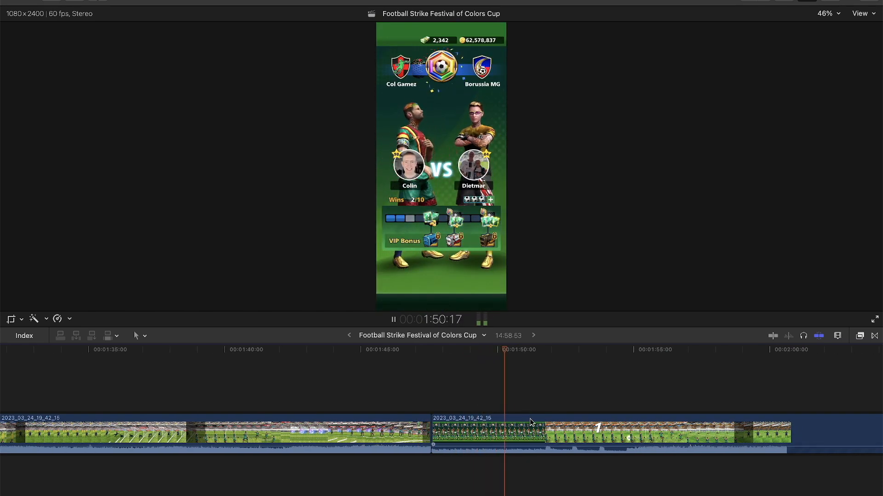
click(537, 433)
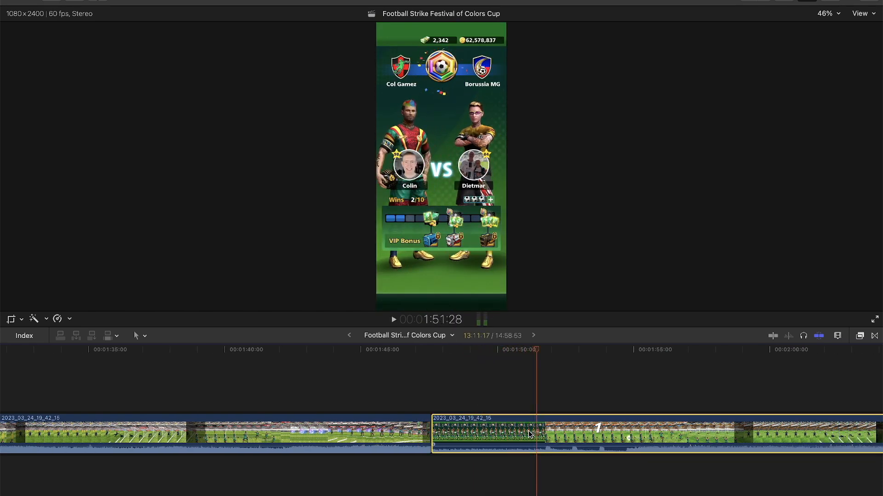
key(super+b)
Trim the start of the clip after the versus screen past the countdown to the aiming of the first shot, and play back the join.
click(540, 400)
key(super+minus)
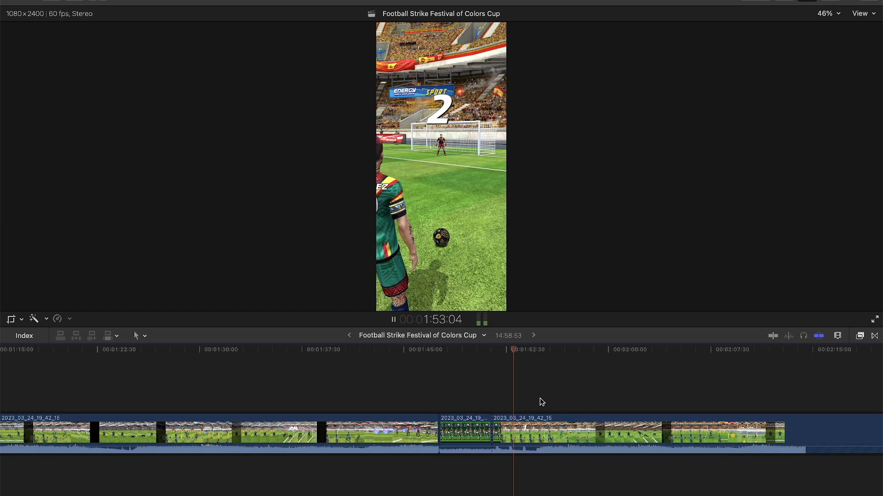
click(529, 401)
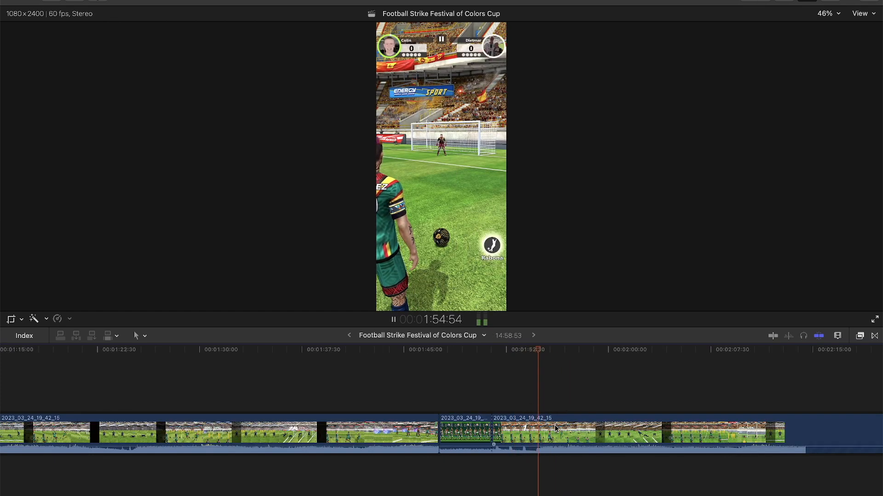
key(space)
click(557, 426)
key(Delete)
click(528, 399)
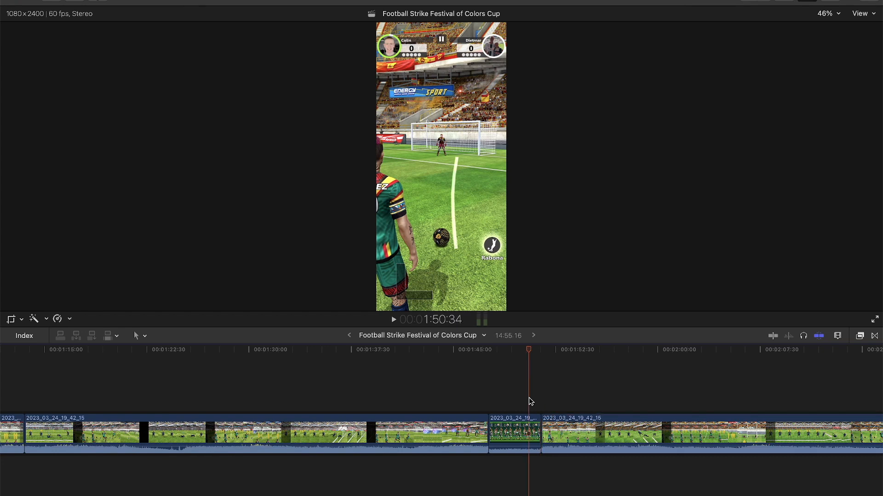
key(space)
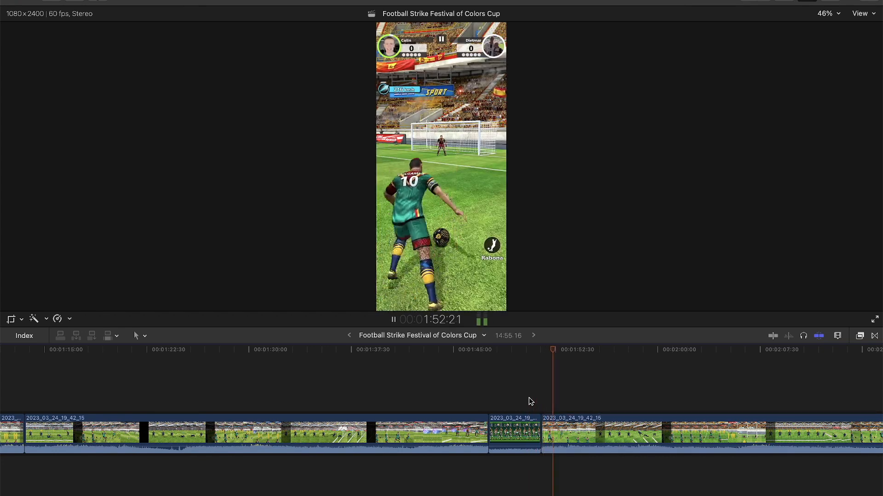
Trim the start of the third match's clip at the 2–1 score to 2:16:34, just before the opponent's next kick.
click(592, 416)
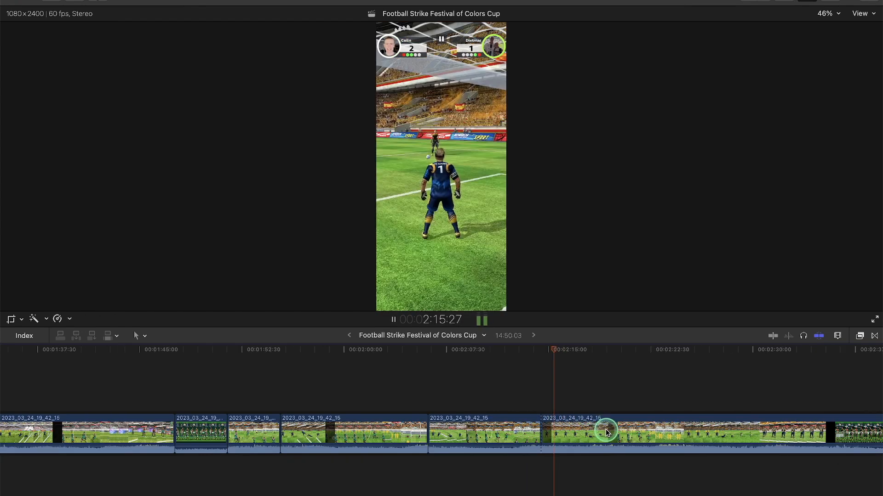
key(space)
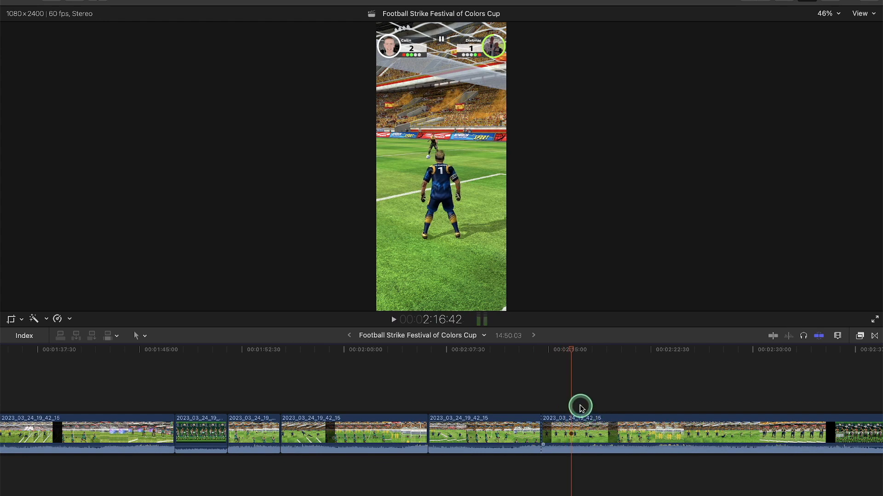
click(589, 419)
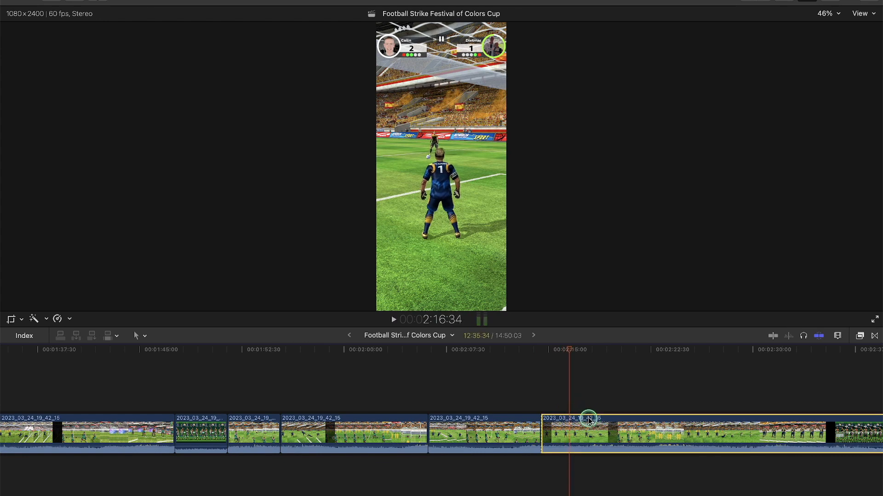
key(alt+bracketleft)
click(565, 397)
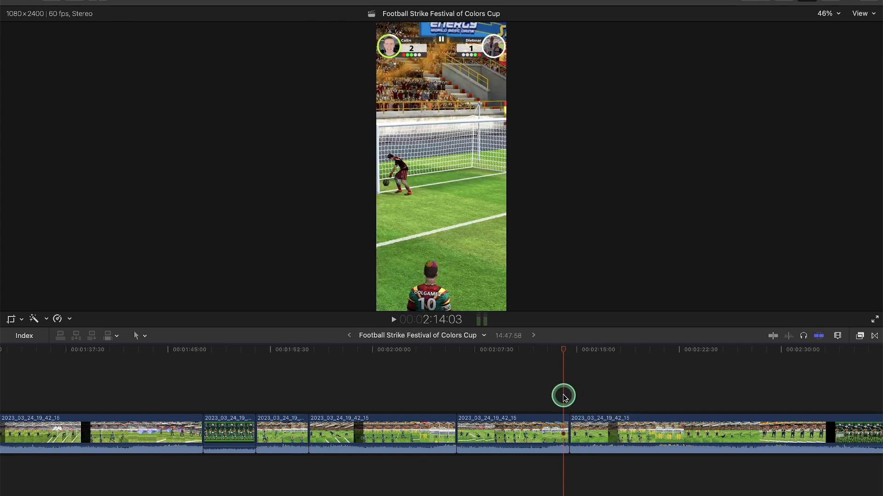
Play through the end of the third match and split the clip at 2:34:48, on the 3–1 result screen.
key(space)
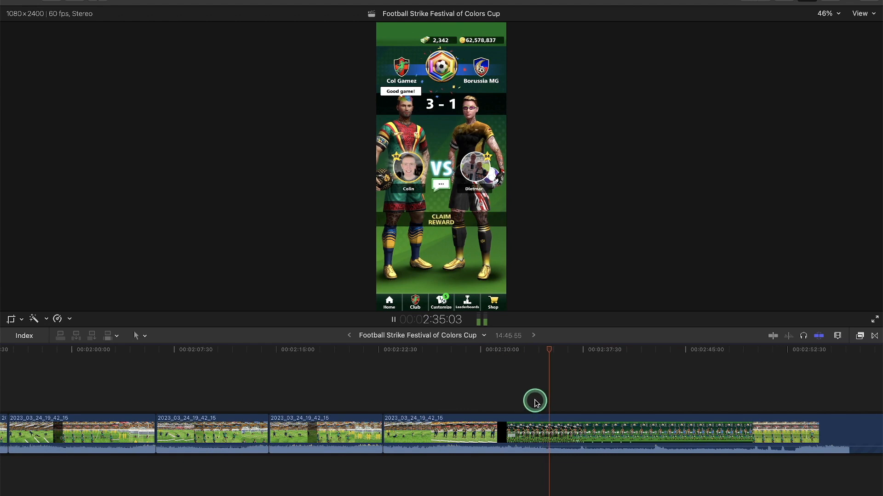
click(537, 403)
key(space)
click(557, 423)
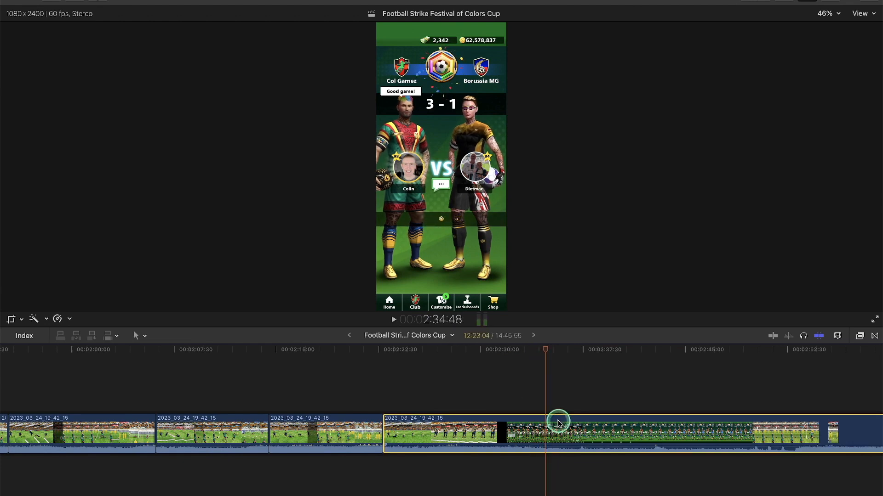
key(super+b)
Play on through the following matches to the versus screen against the LEBANON team and select that clip.
key(space)
scroll(558, 424, right, 5)
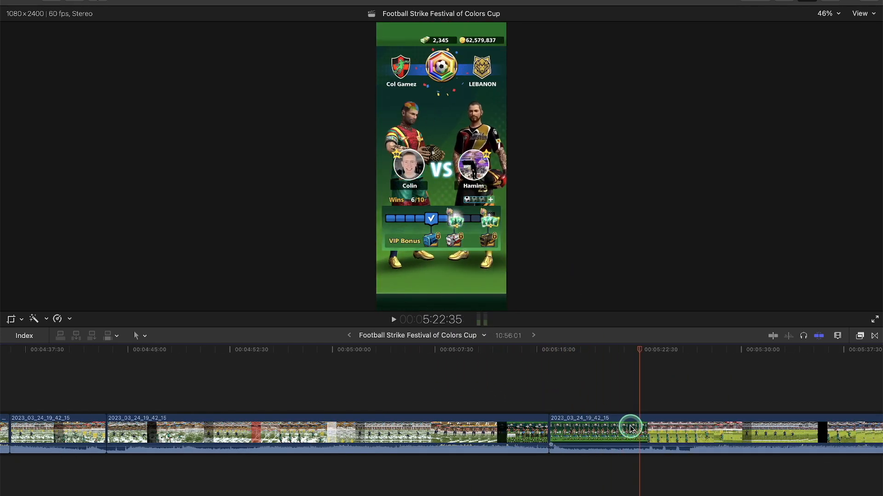
click(562, 428)
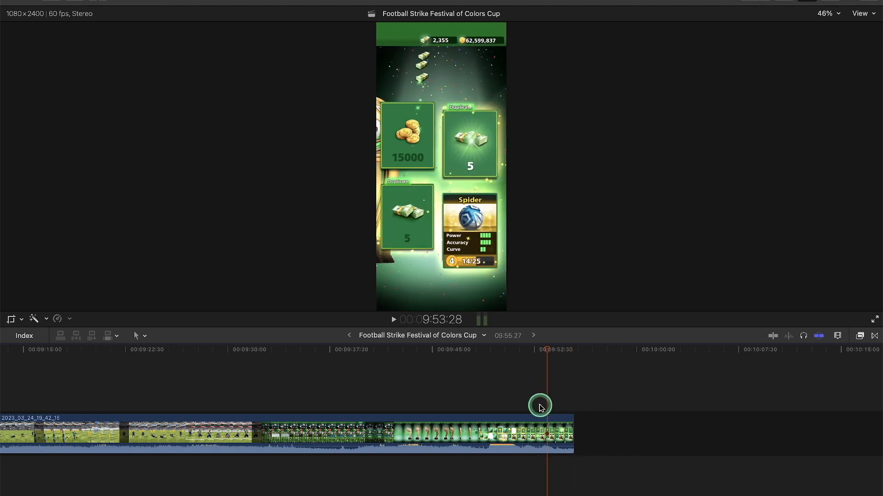
Fit the whole edited timeline in view and play it back from the beginning.
key(shift+z)
key(Home)
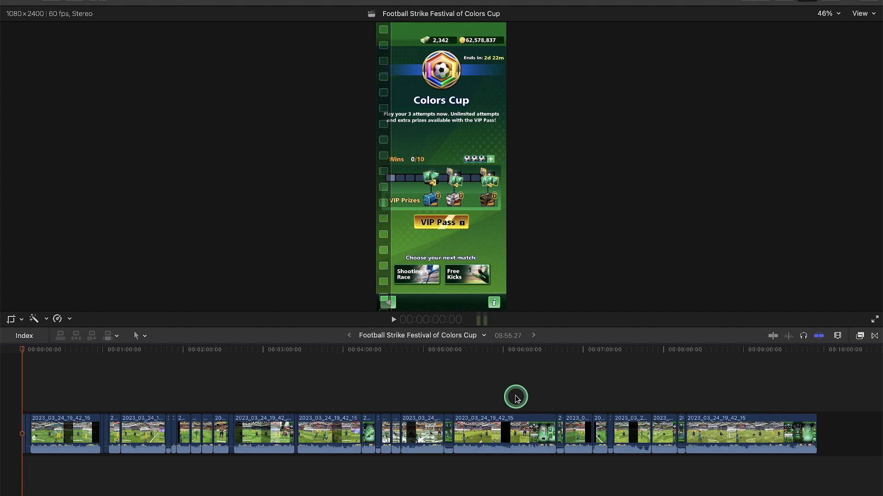
key(space)
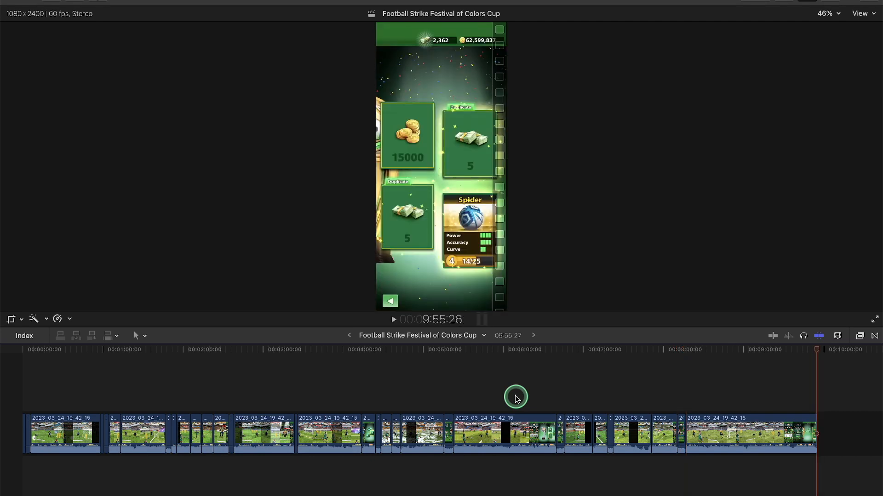
Return the playhead to the start of the timeline and select all of its clips.
click(588, 388)
key(Home)
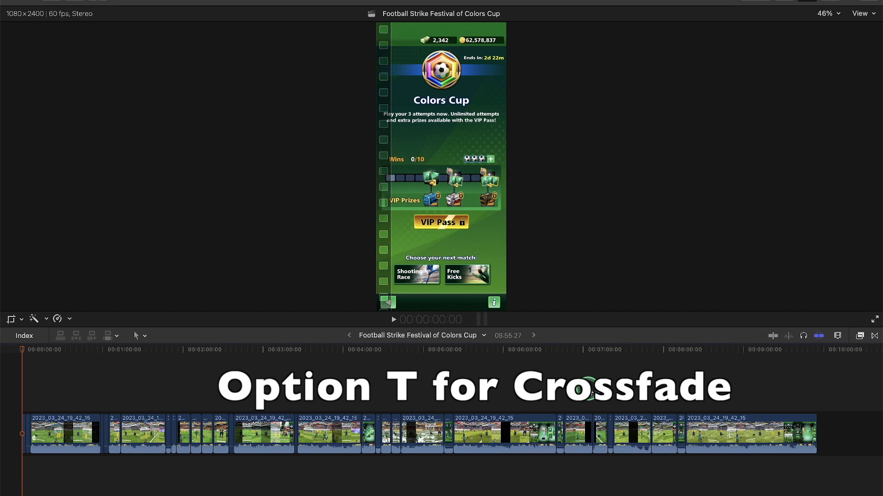
key(super+a)
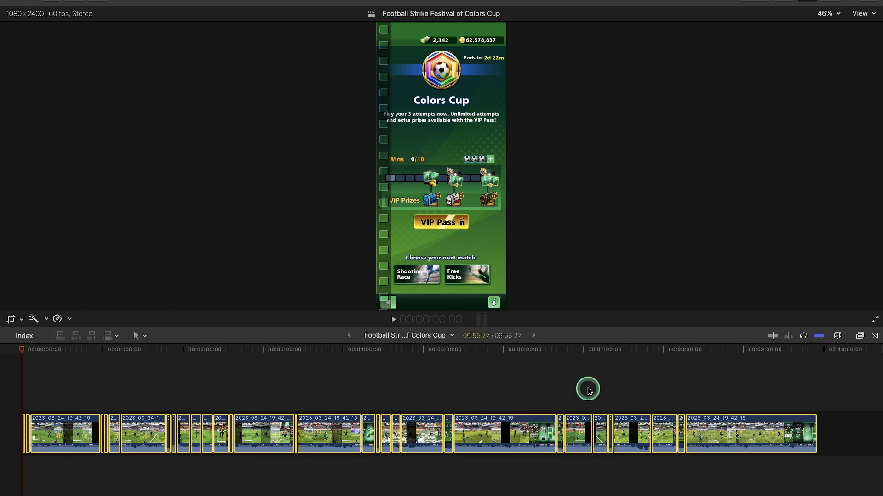
click(349, 390)
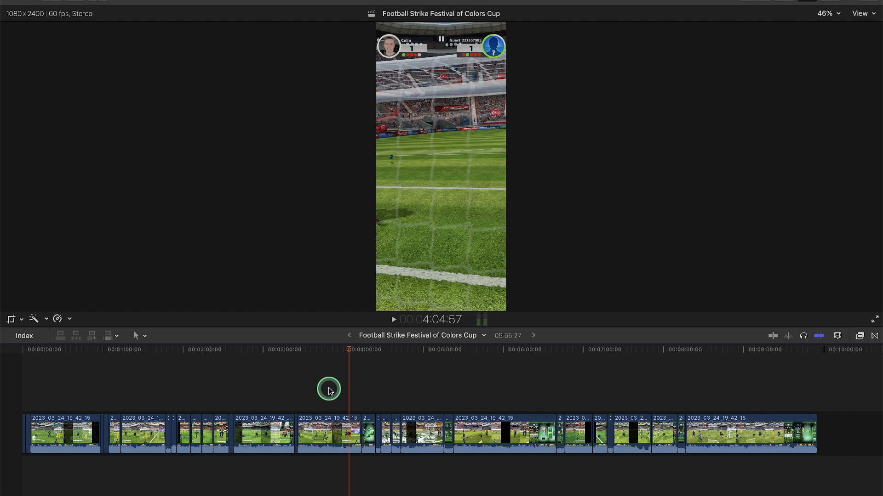
Check the sound levels on the audio meters by playing several spots across the timeline, and hide the meters.
key(super+shift+8)
click(253, 383)
key(space)
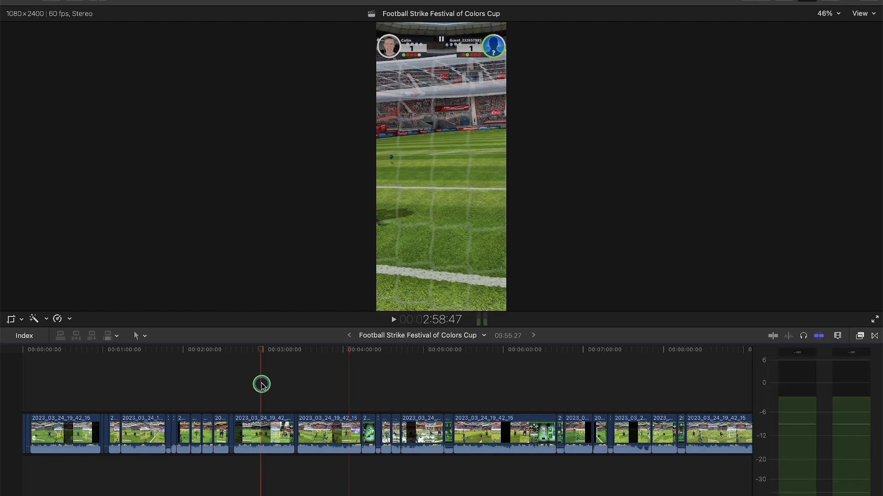
click(90, 396)
key(space)
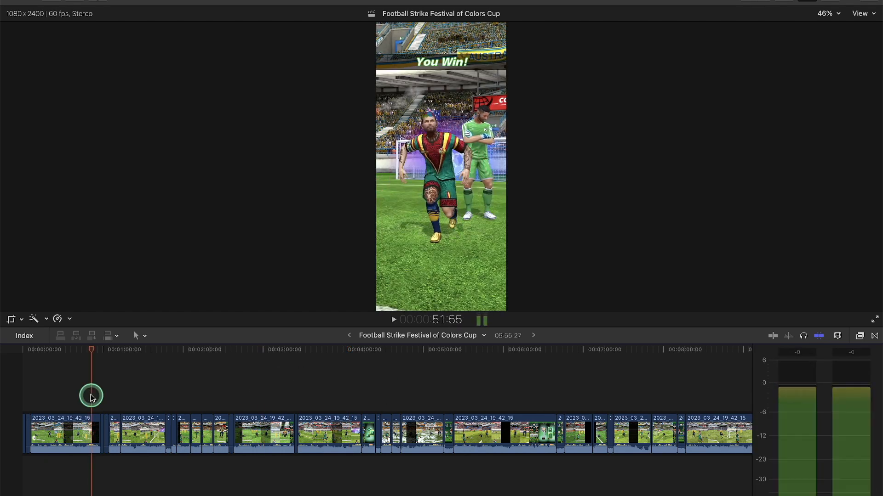
key(space)
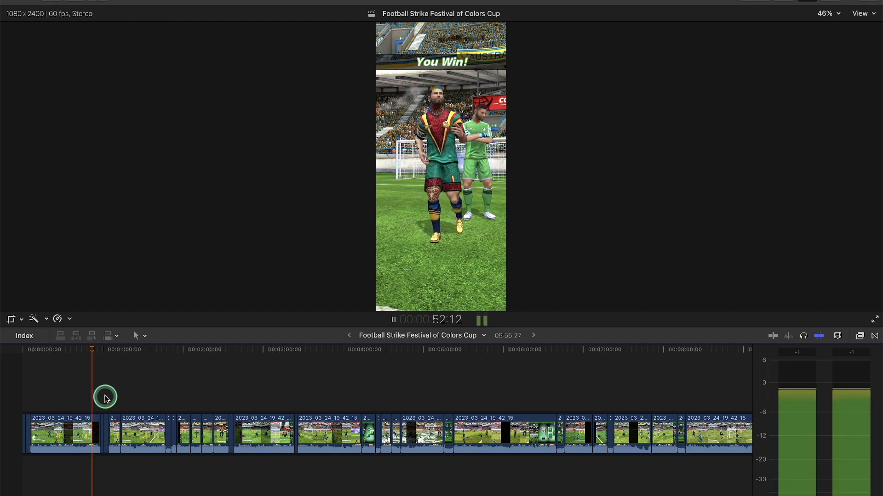
click(140, 394)
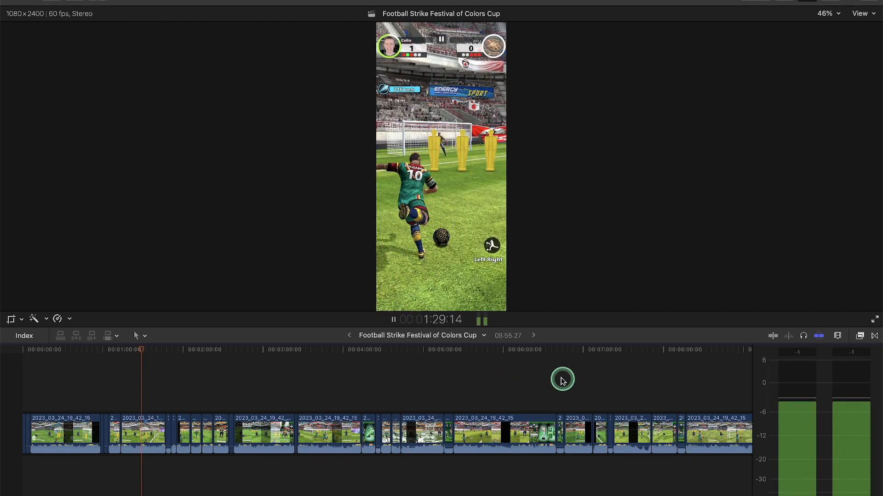
click(537, 392)
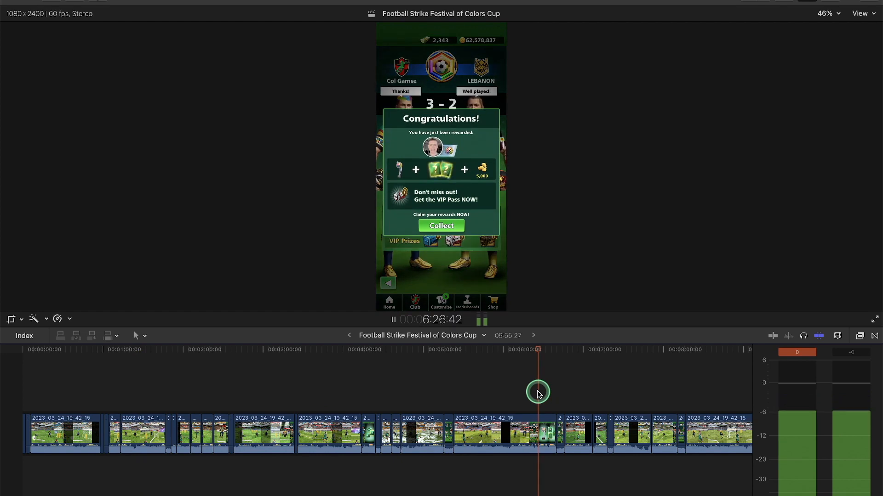
key(space)
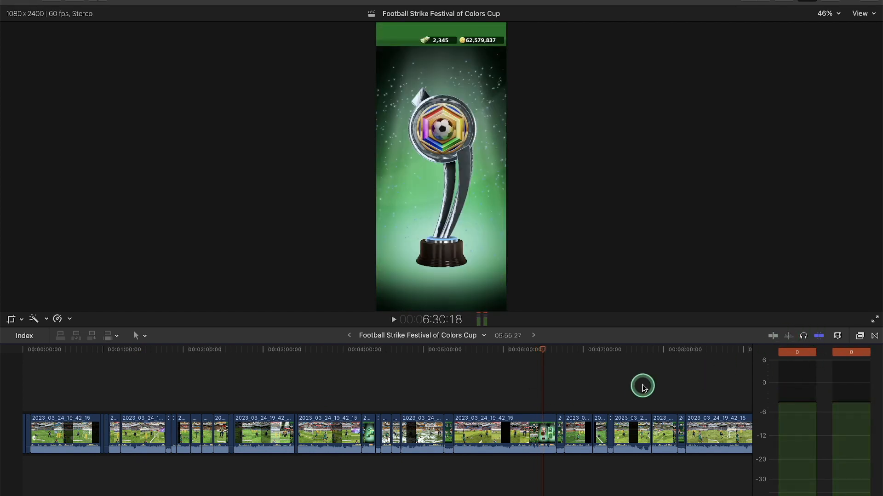
key(super+shift+8)
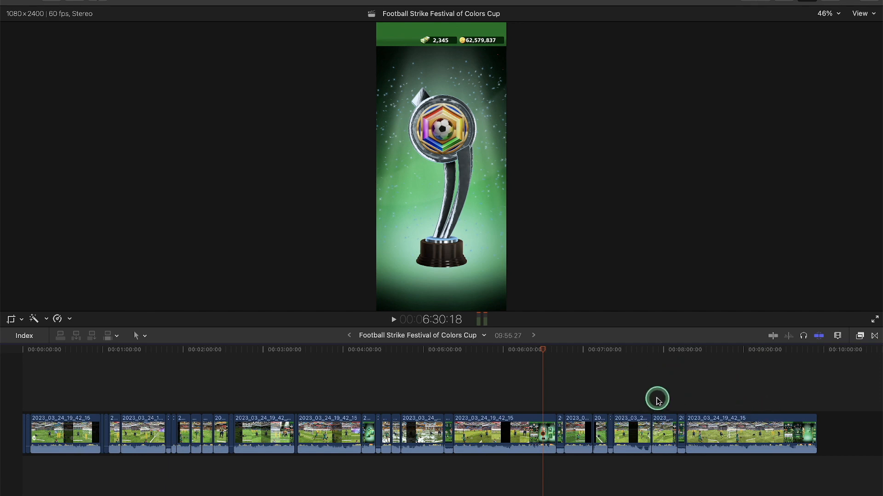
Inspect the cut at 8:10:35, just before the last clip, at high magnification.
click(675, 390)
key(super+equal)
key(super+equal)
key(super+equal)
key(super+equal)
key(super+equal)
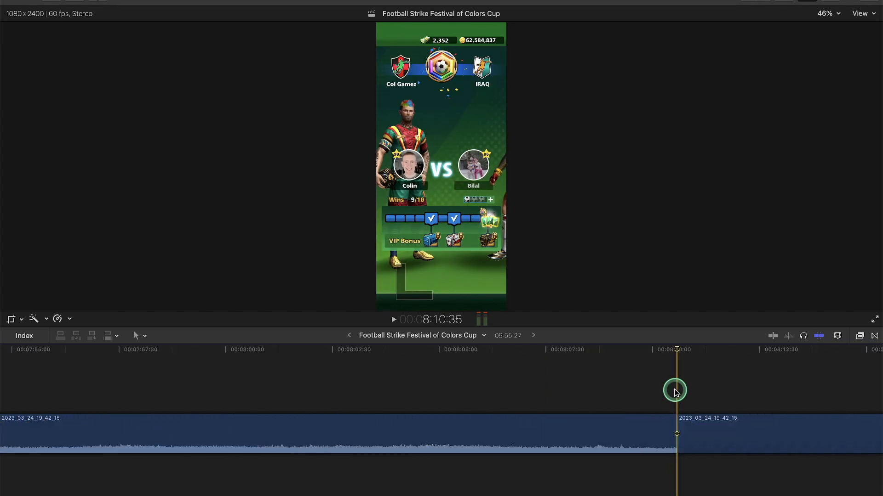
key(super+equal)
key(super+equal)
key(equal)
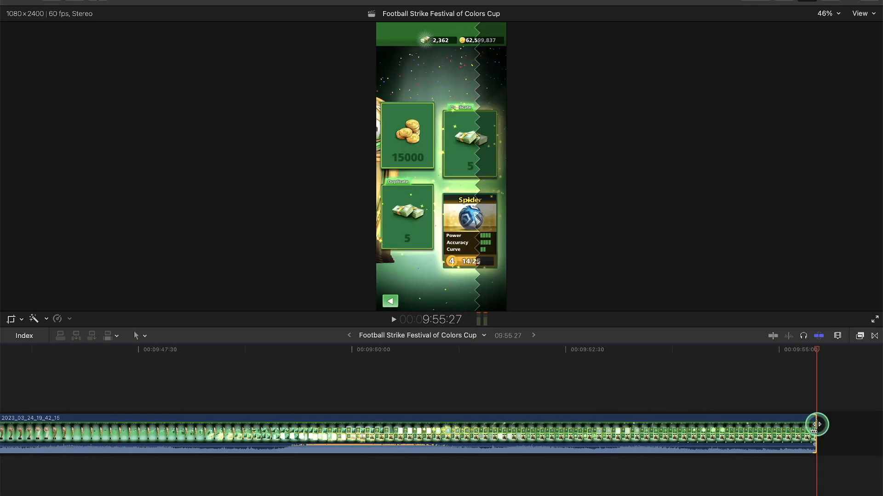
Add the default transition to the end of the last clip, lengthen it to about half a second, and play the ending.
drag(815, 424, 812, 437)
key(super+z)
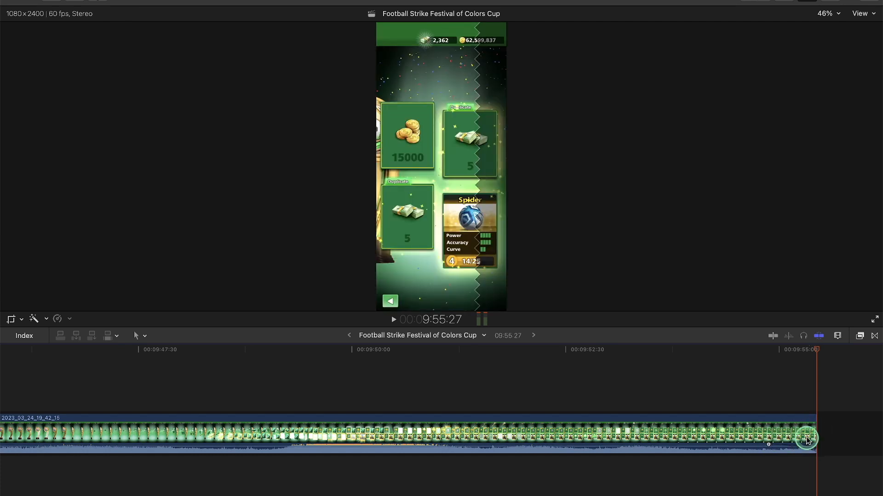
click(815, 433)
key(super+t)
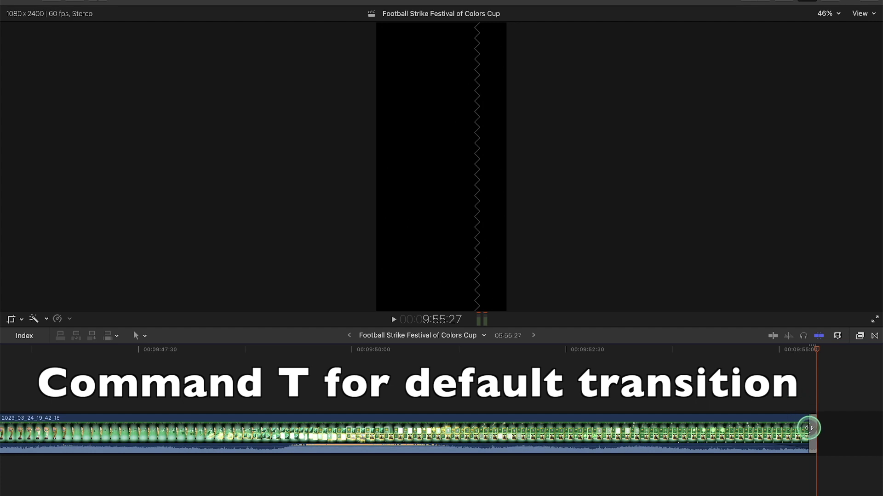
click(814, 429)
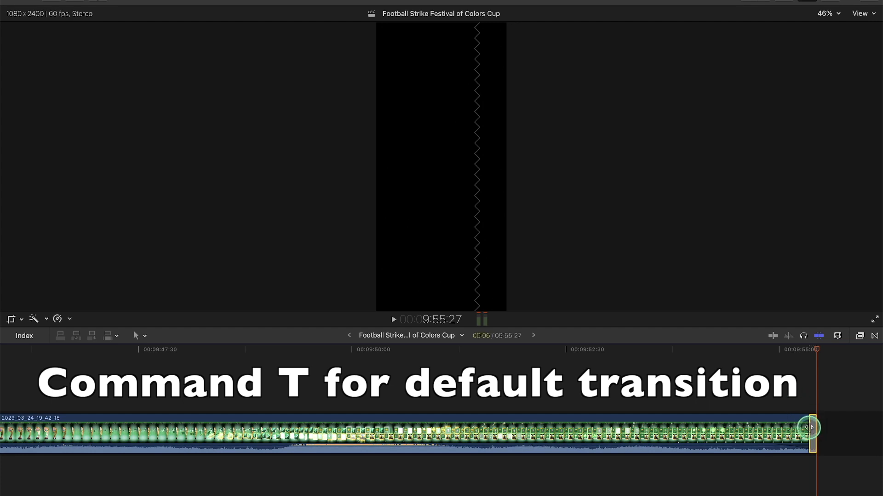
drag(812, 428, 768, 426)
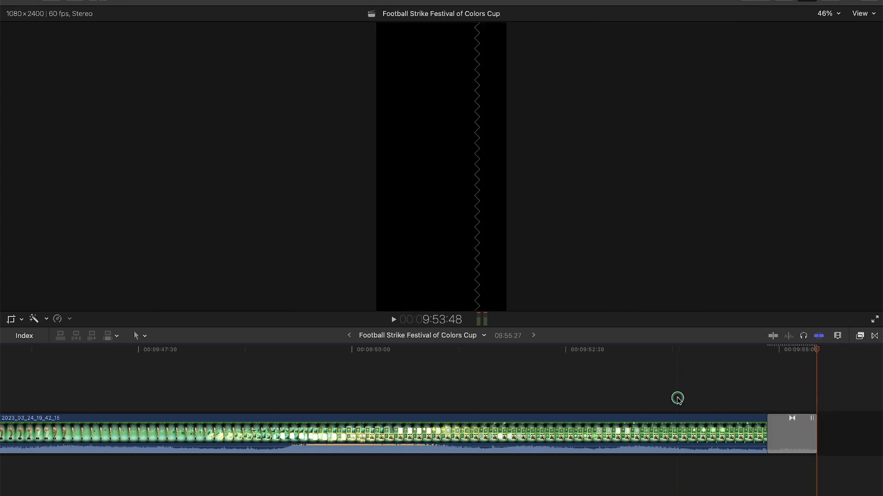
key(space)
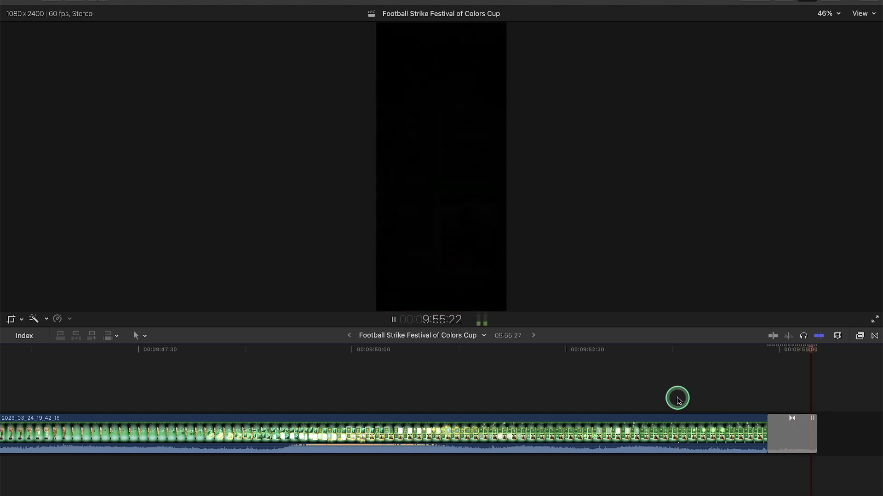
key(space)
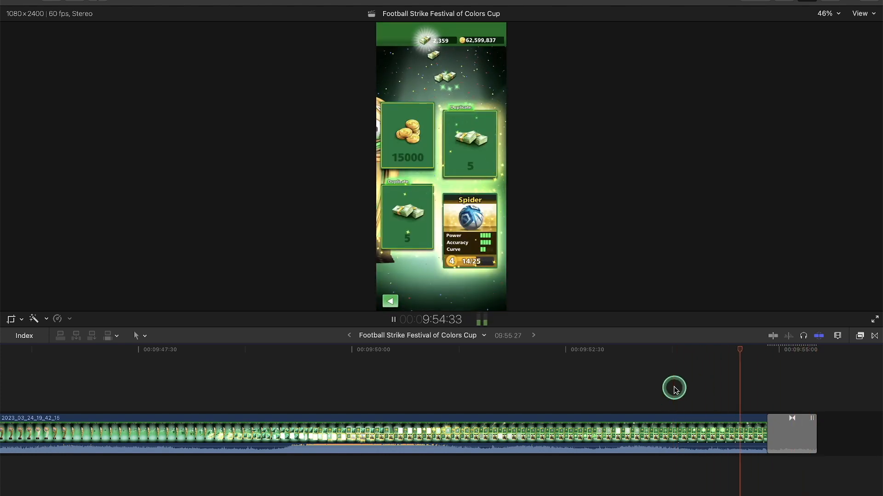
Fit the whole timeline in view, review the edit from the beginning, and move the playhead to 5:08:44.
key(Home)
key(shift+z)
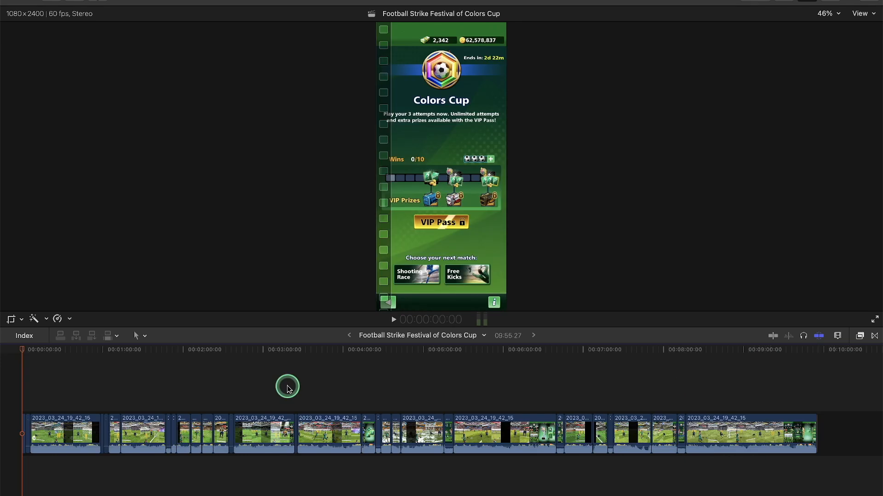
key(space)
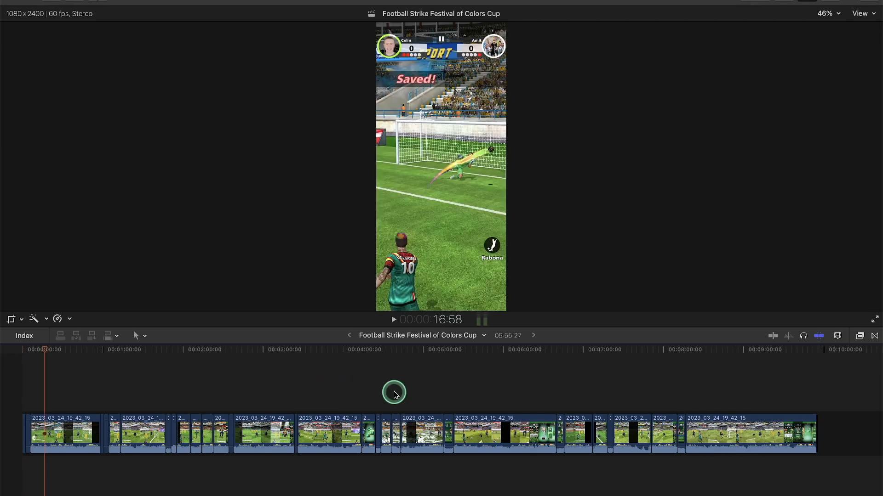
click(433, 376)
Start a file export of the project and set its resolution to 972 x 2160.
click(85, 8)
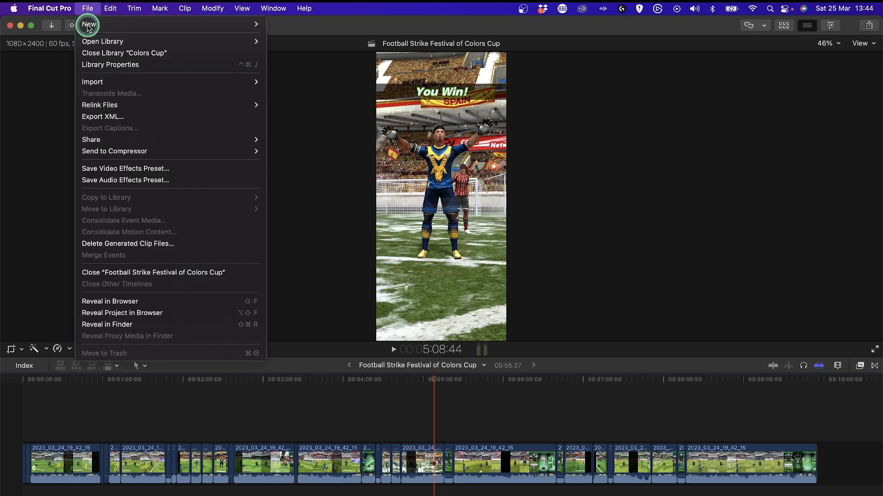
mouse_move(258, 139)
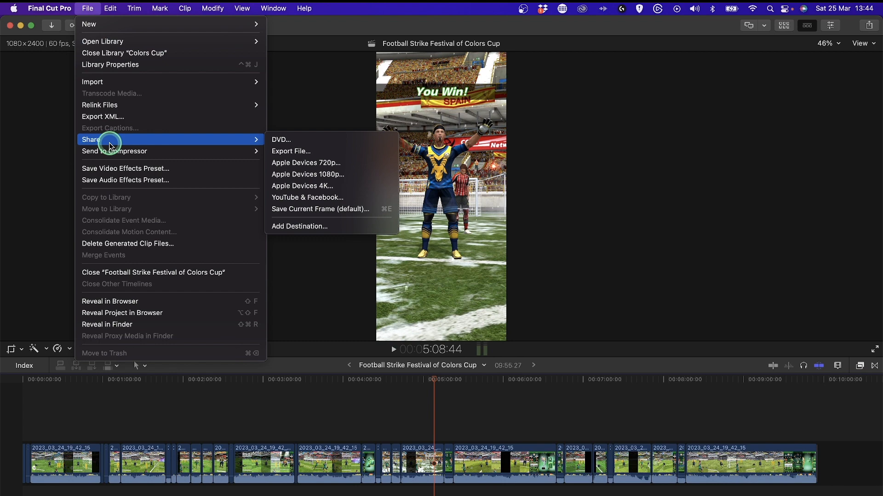
click(367, 153)
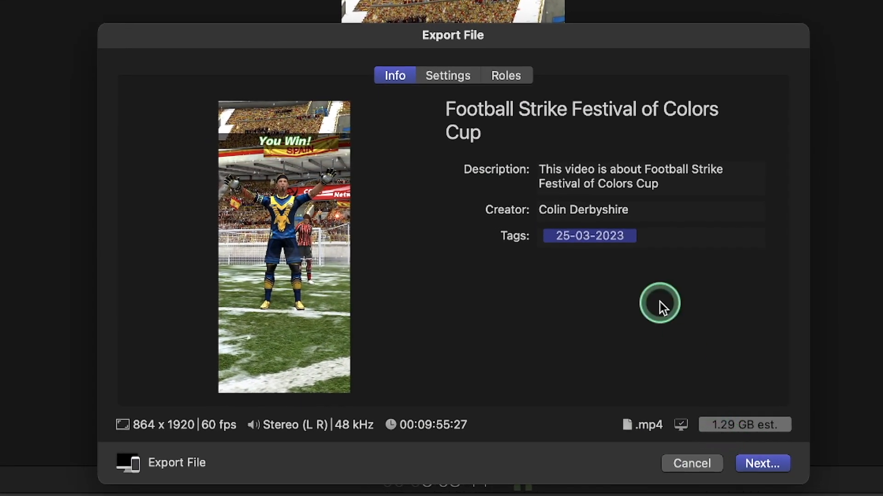
click(447, 76)
click(661, 207)
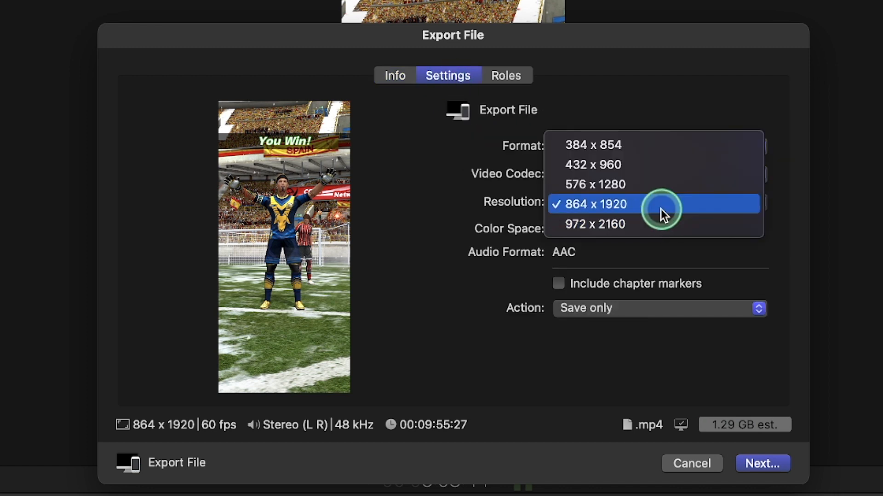
click(661, 222)
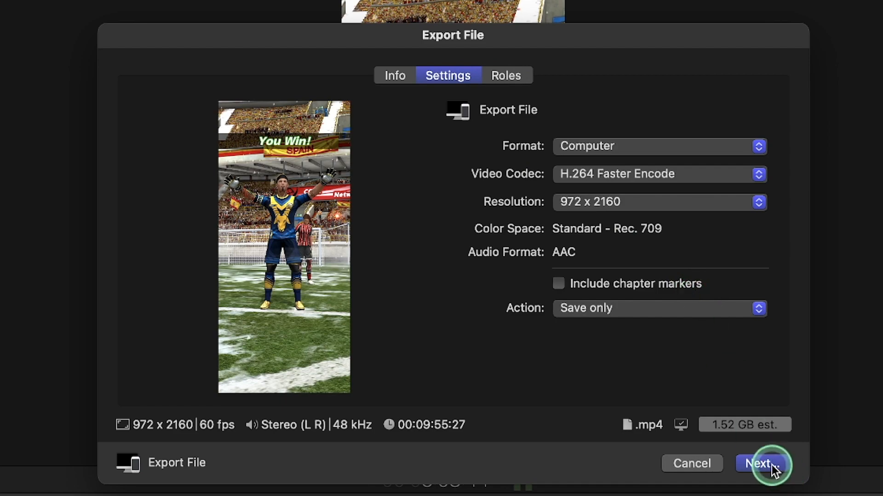
Continue the export and choose the Export folder of the Festival of Colors Cup project, under You Tube UPLOADS and Football Strike 2023 on the Desktop.
click(772, 468)
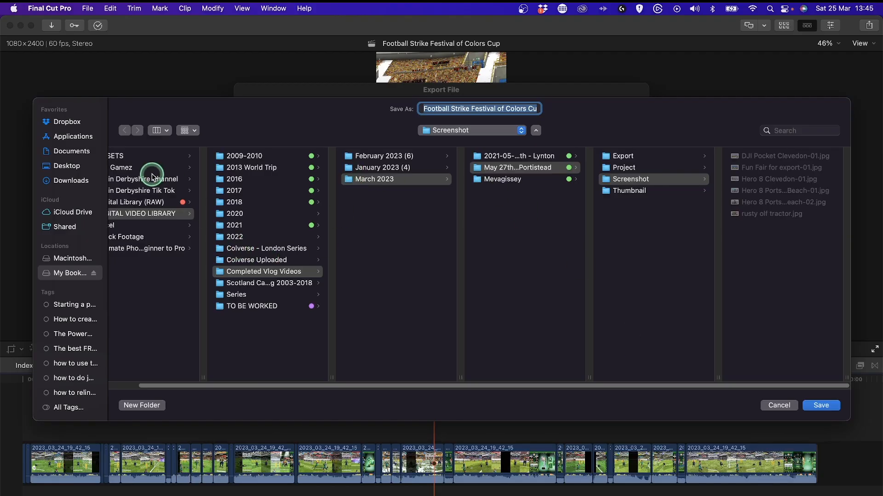
click(67, 165)
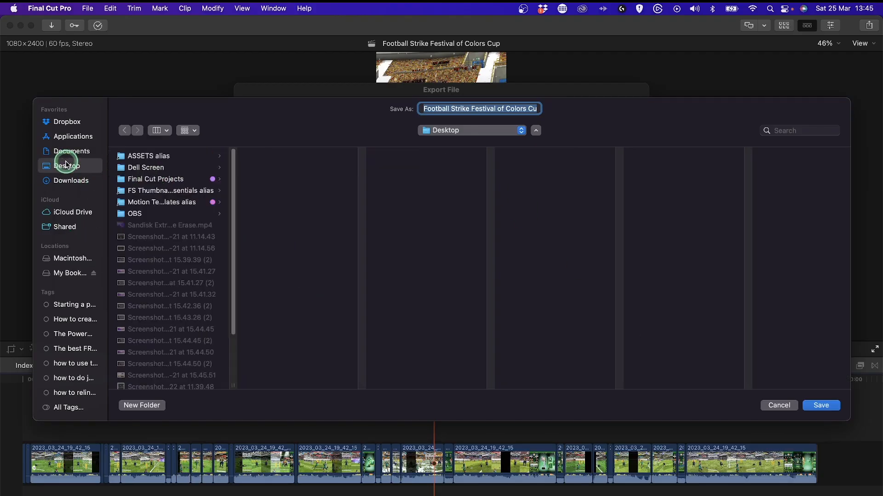
scroll(174, 322, down, 5)
click(193, 376)
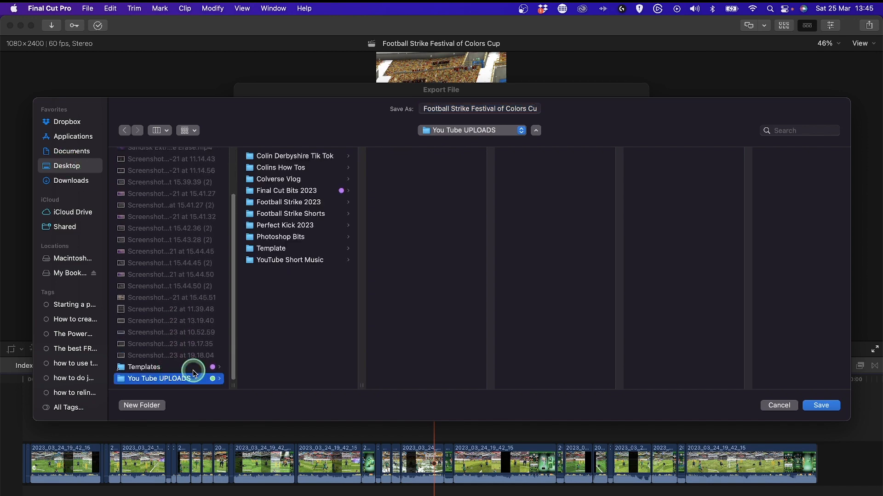
click(294, 203)
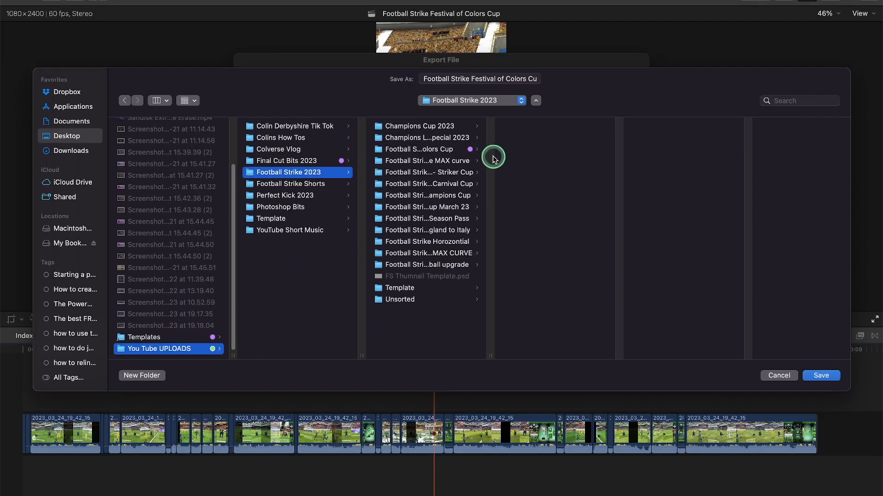
click(434, 151)
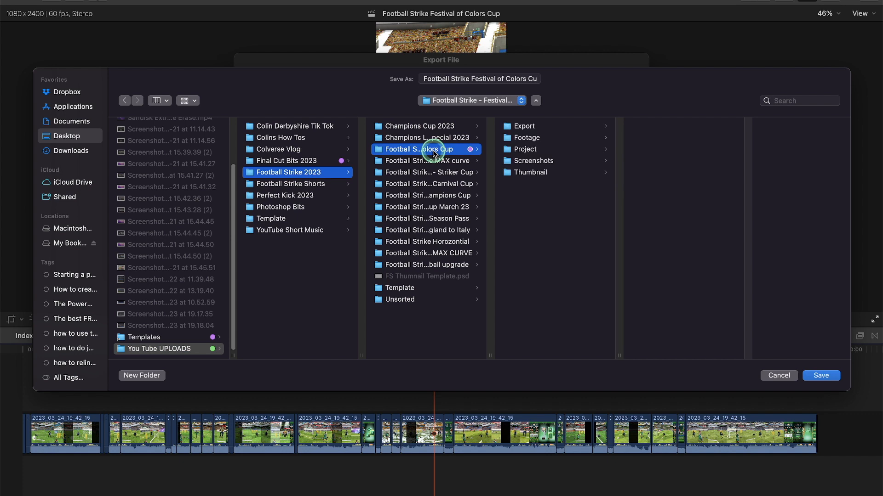
click(534, 127)
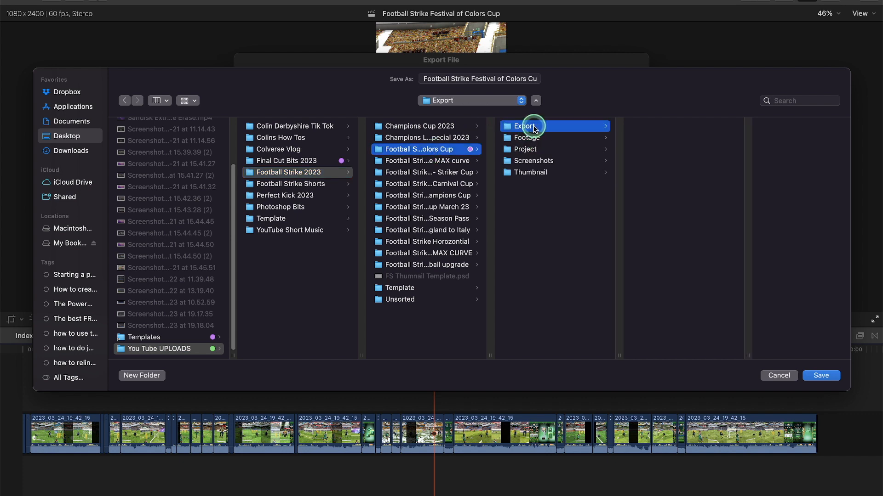
Check the full file name Football Strike Festival of Colors Cup and save the export.
click(466, 79)
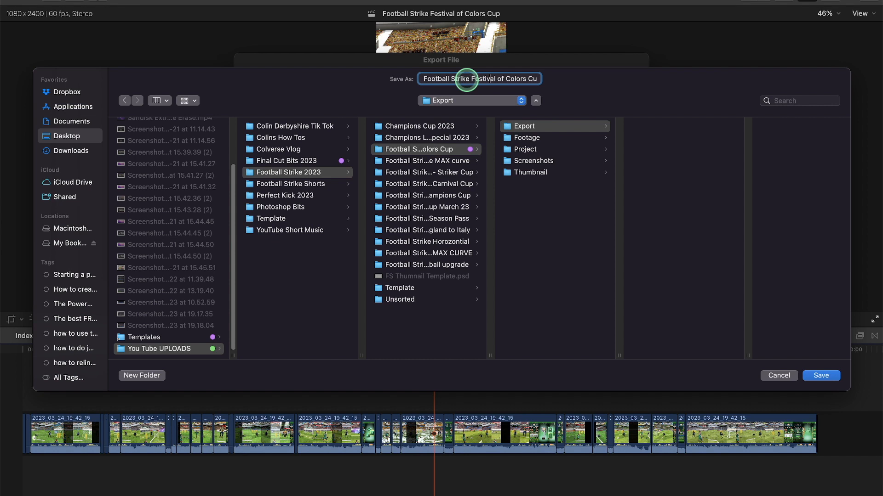
key(Right)
key(Right)
key(Right)
key(Right)
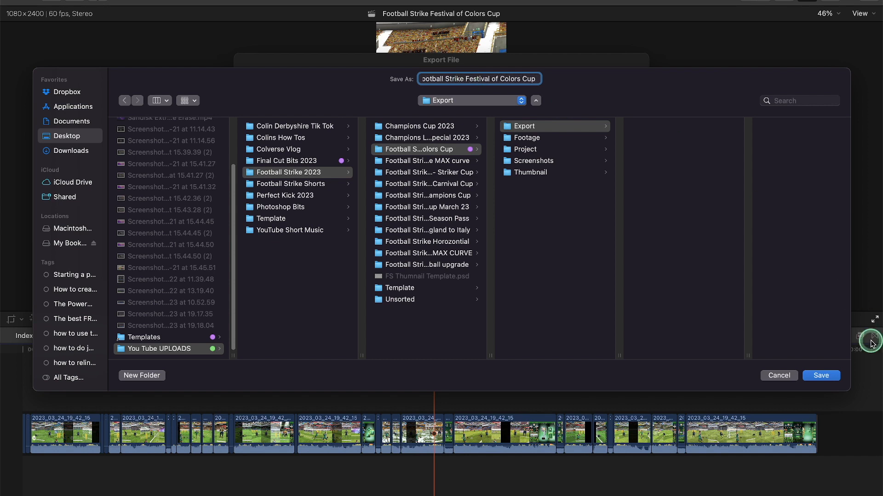
click(823, 376)
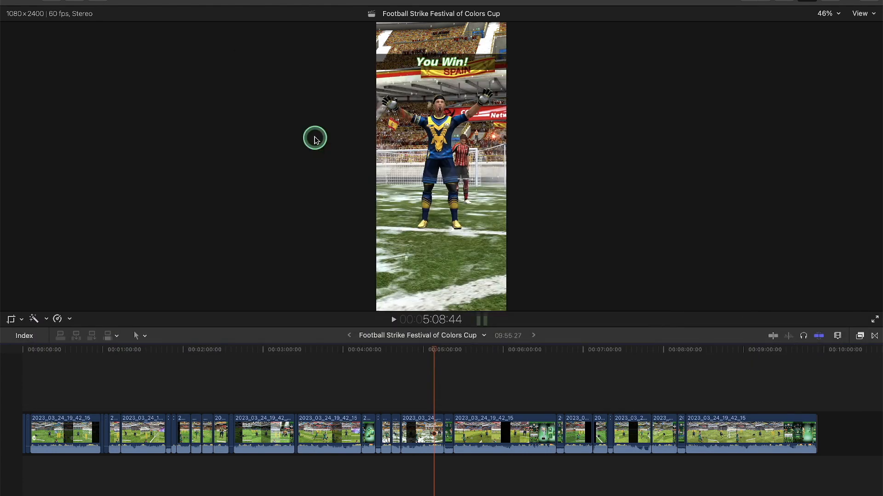
Check the sharing progress in the background tasks, and select Football Strike Festival of Colors Cup.mp4 in the Export folder in Finder.
click(97, 2)
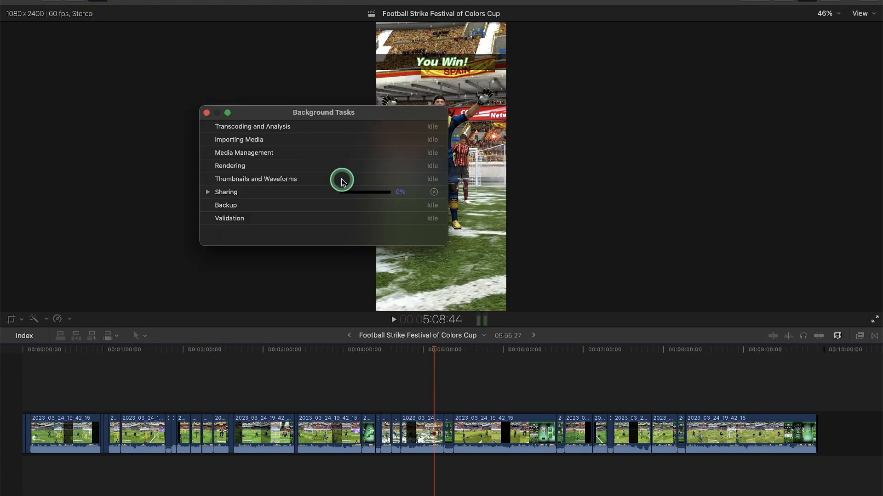
drag(508, 105, 543, 118)
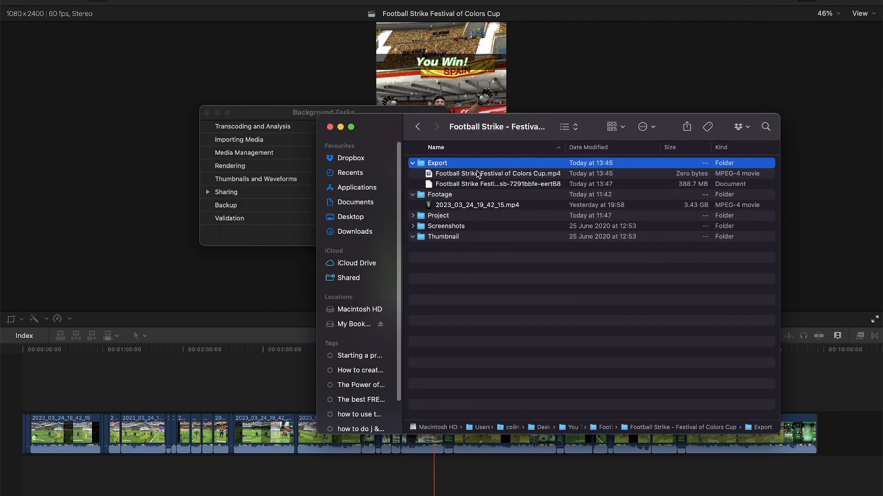
drag(516, 125, 619, 89)
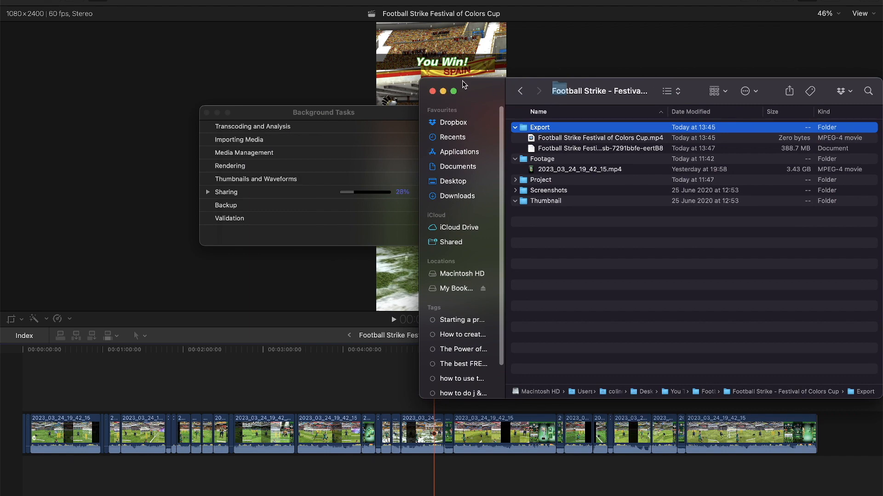
drag(484, 94, 236, 94)
click(363, 138)
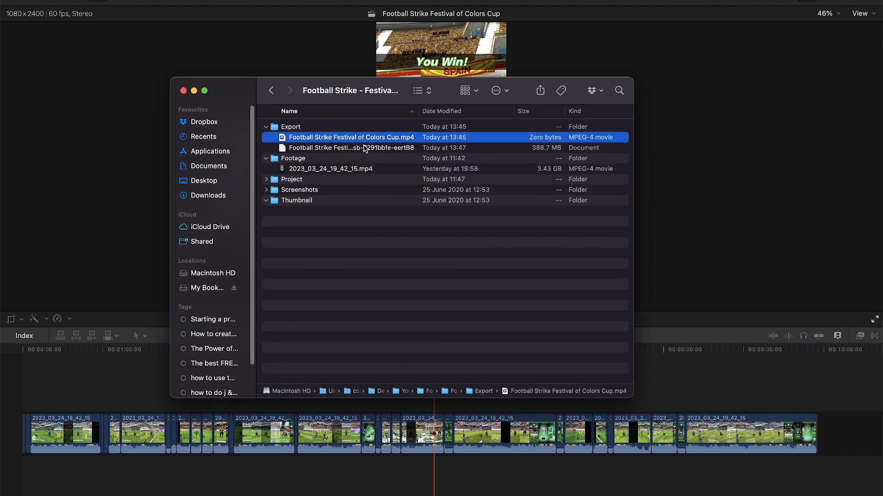
Open the exported Football Strike Festival of Colors Cup.mp4 from the Export folder in the video player, play its opening and pause at 01:01.
click(364, 148)
click(371, 138)
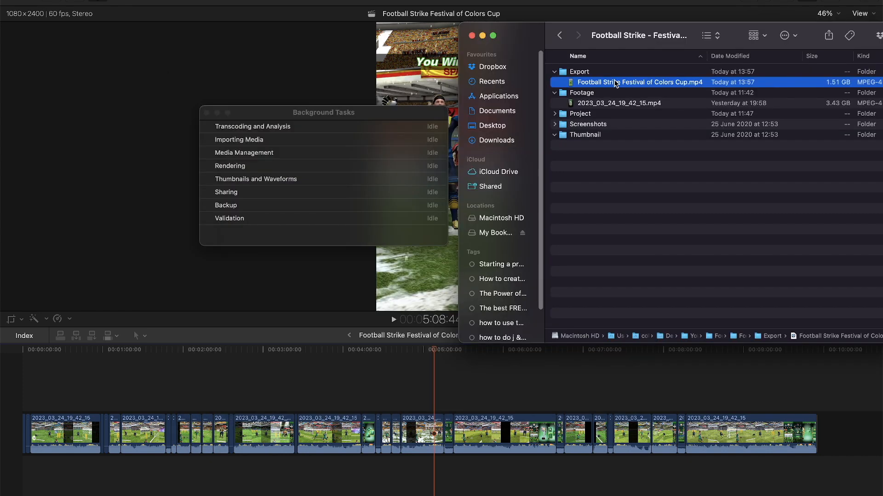
key(Down)
key(Down)
double_click(634, 83)
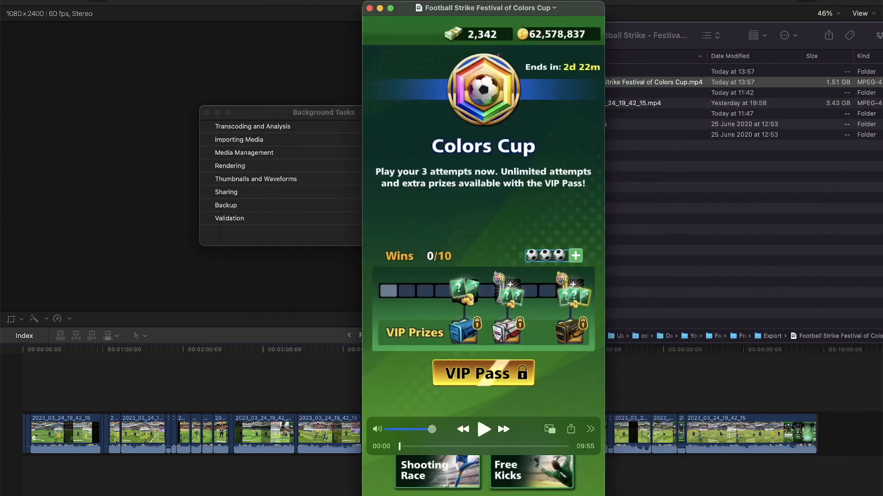
click(482, 415)
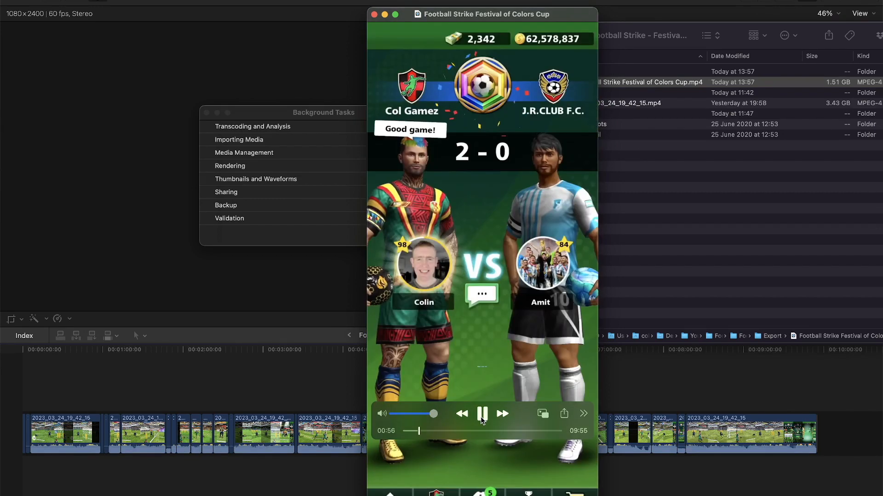
click(480, 417)
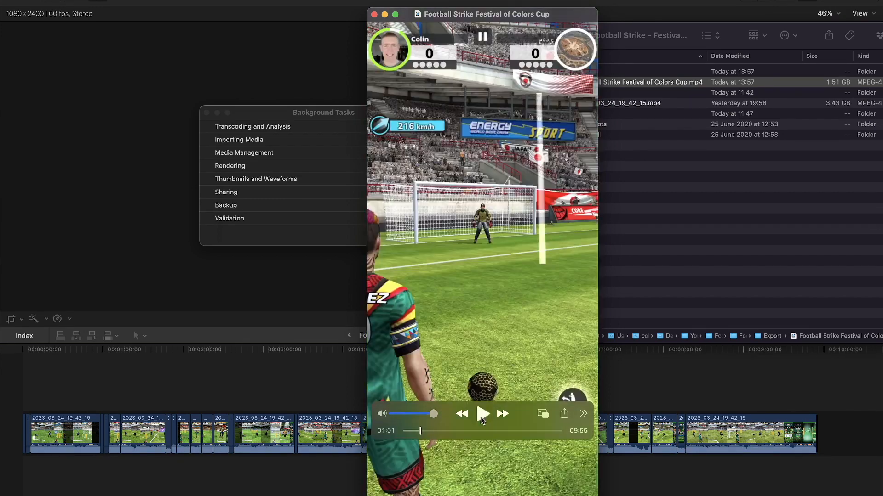
Fast-forward through the exported video at up to 60x speed, and skip ahead to check its ending.
key(l)
key(l)
key(l)
key(l)
key(l)
key(l)
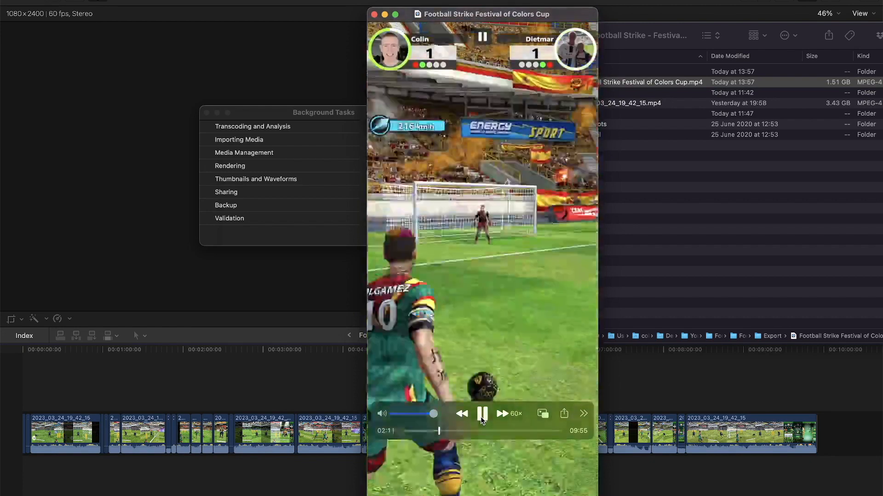
click(481, 416)
click(540, 429)
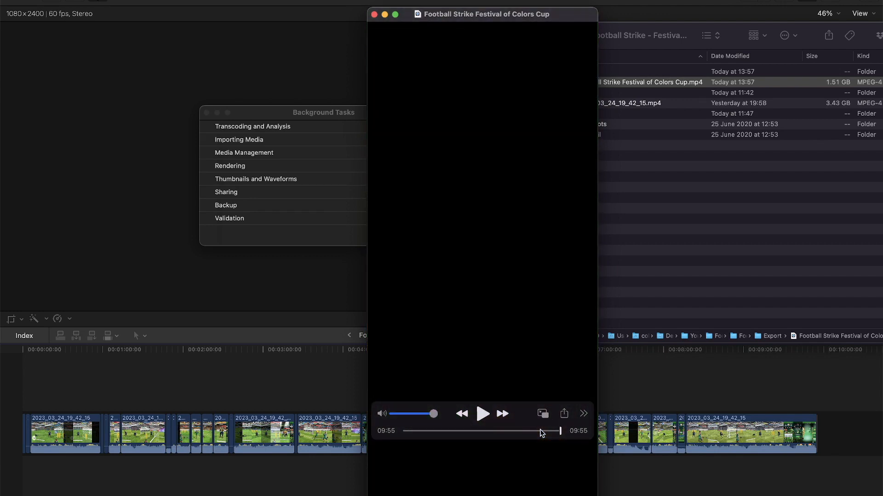
Return to the start of the exported video and play the first few seconds, pausing at 00:06.
click(403, 431)
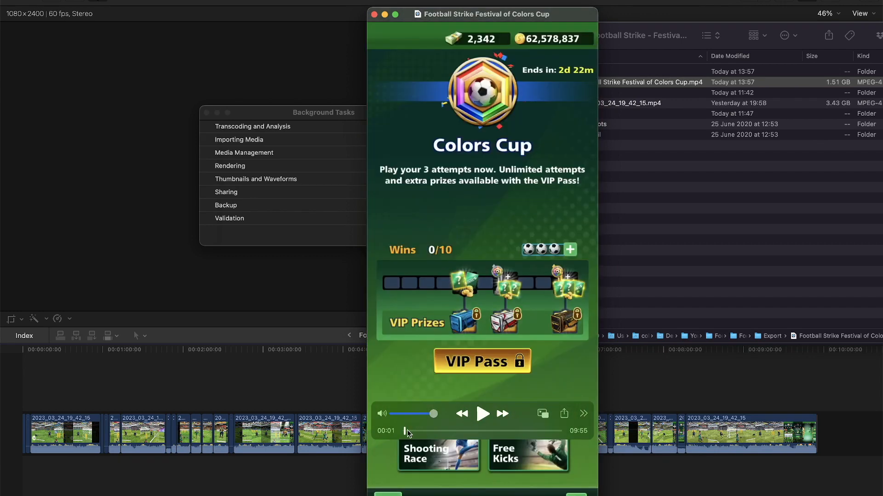
key(space)
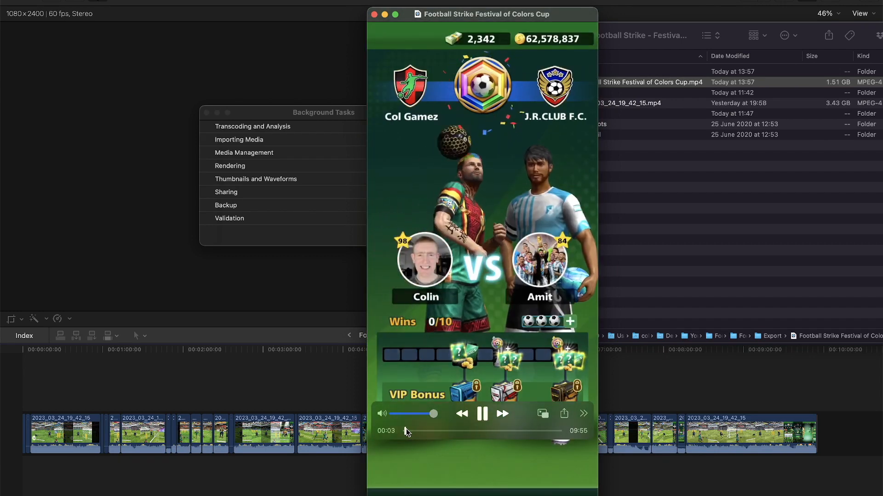
key(space)
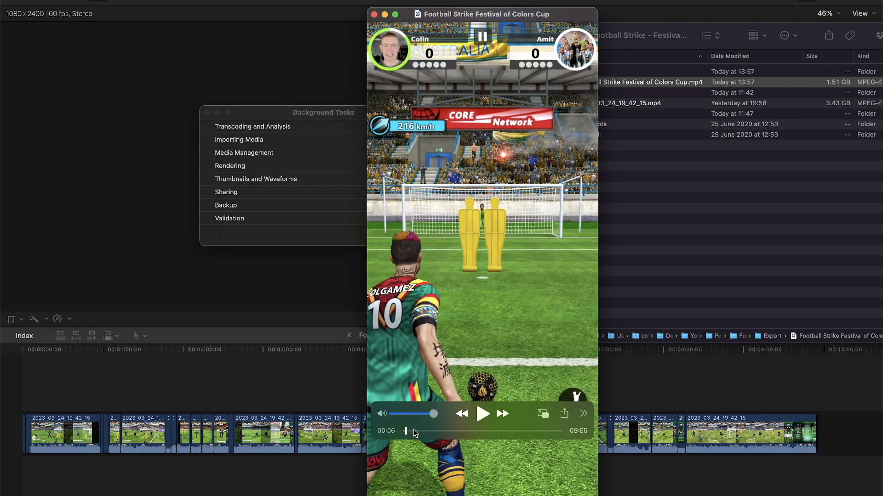
Close the exported video, the Finder window and the Background Tasks window to return to the project timeline.
click(374, 14)
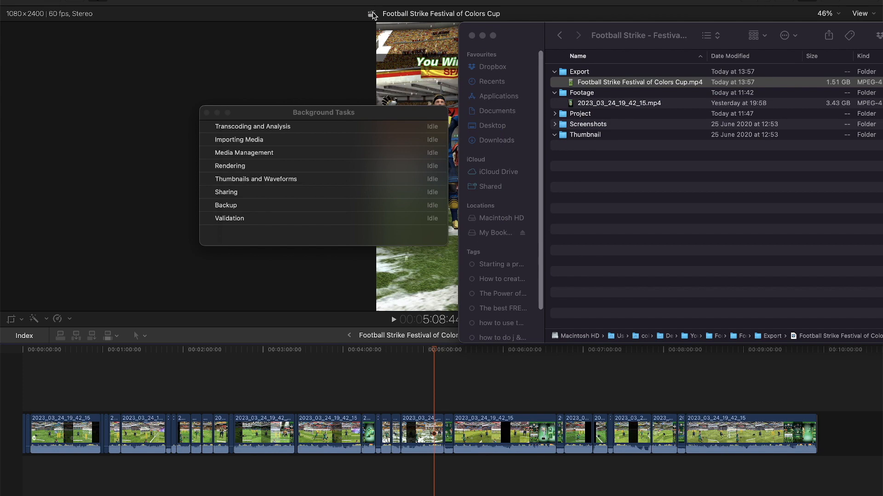
click(472, 36)
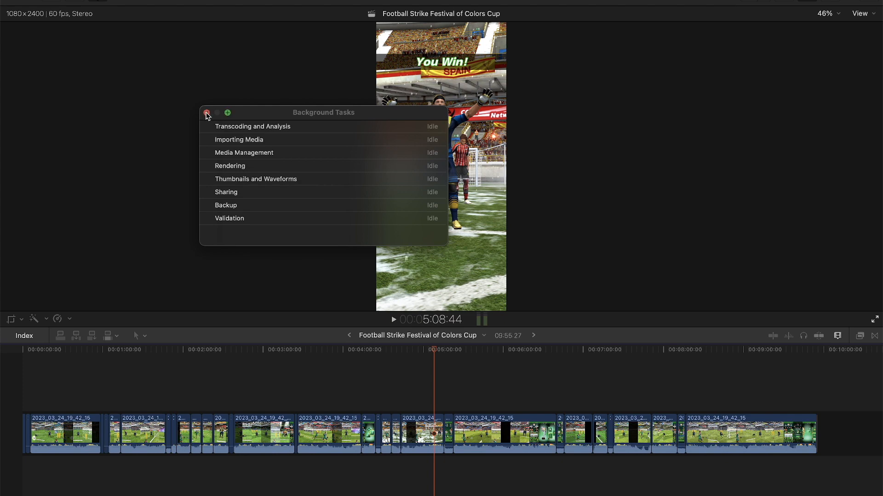
click(207, 113)
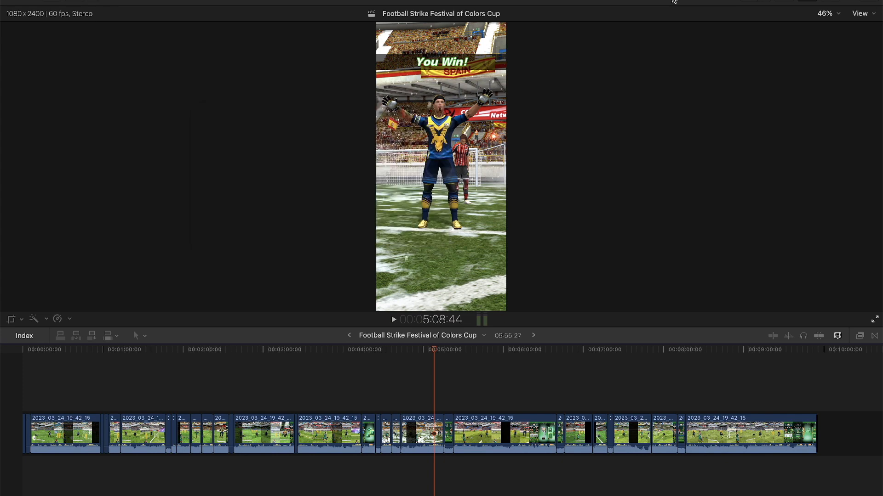